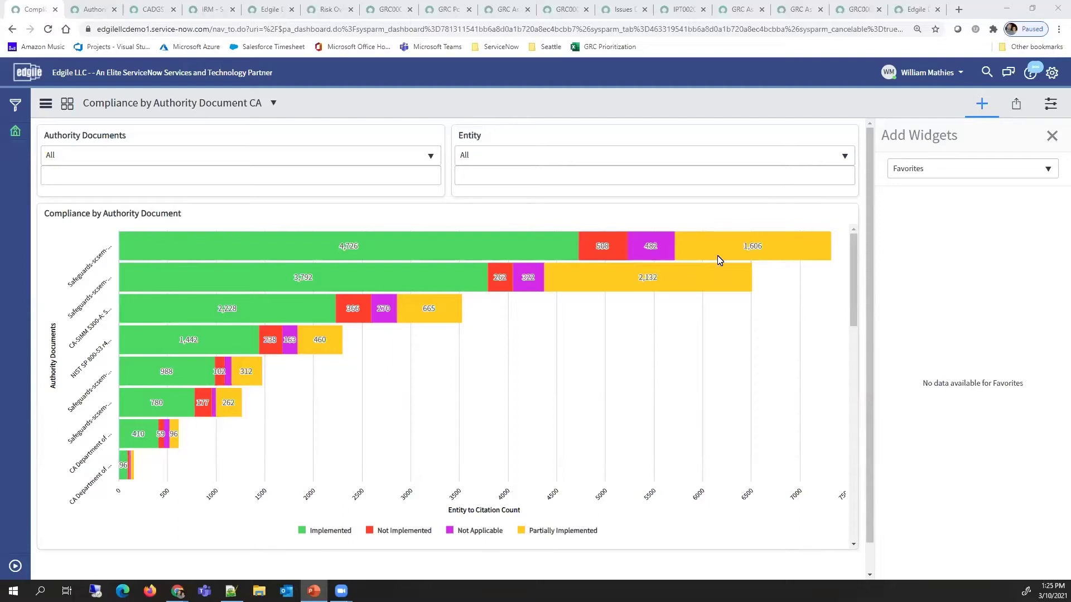
# Step: Set the dashboard's Entity filter to State Agency so the chart shows only its citation counts
pyautogui.moveTo(319, 308)
pyautogui.moveTo(337, 258)
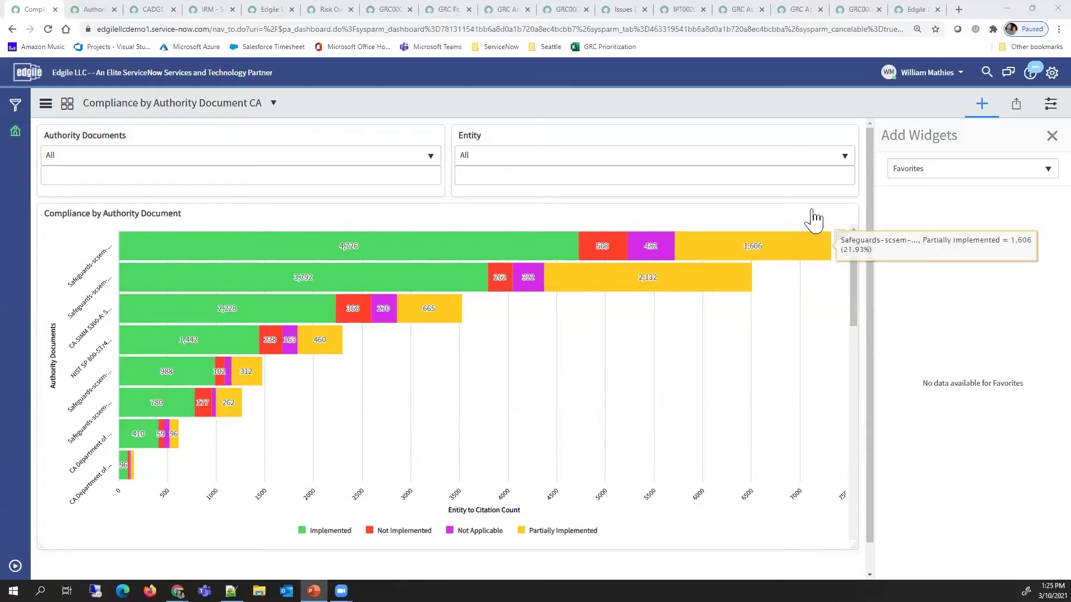
pyautogui.moveTo(794, 143)
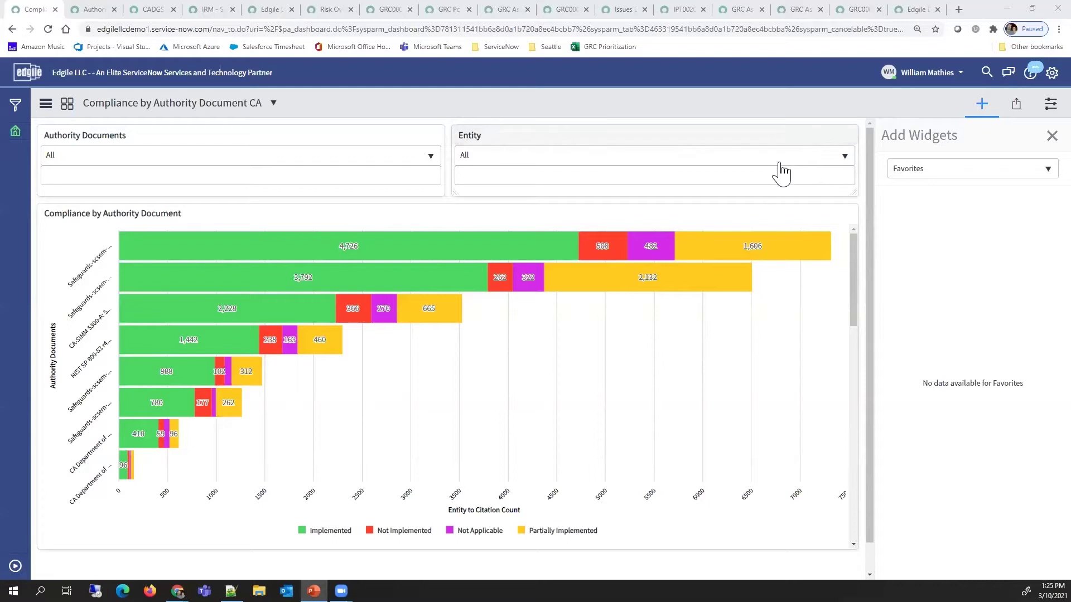
pyautogui.click(846, 158)
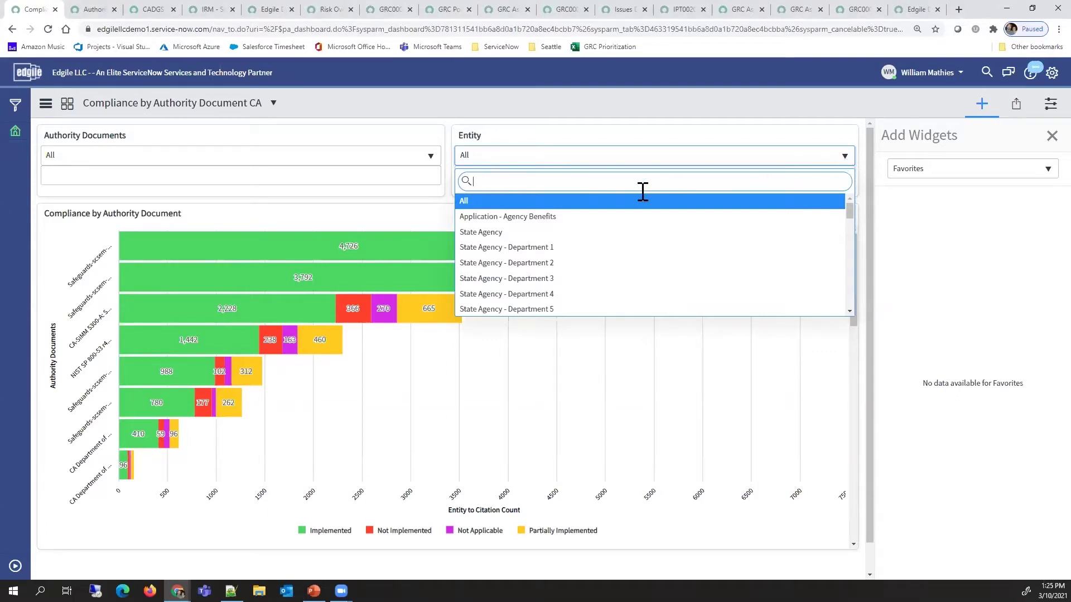
pyautogui.click(493, 233)
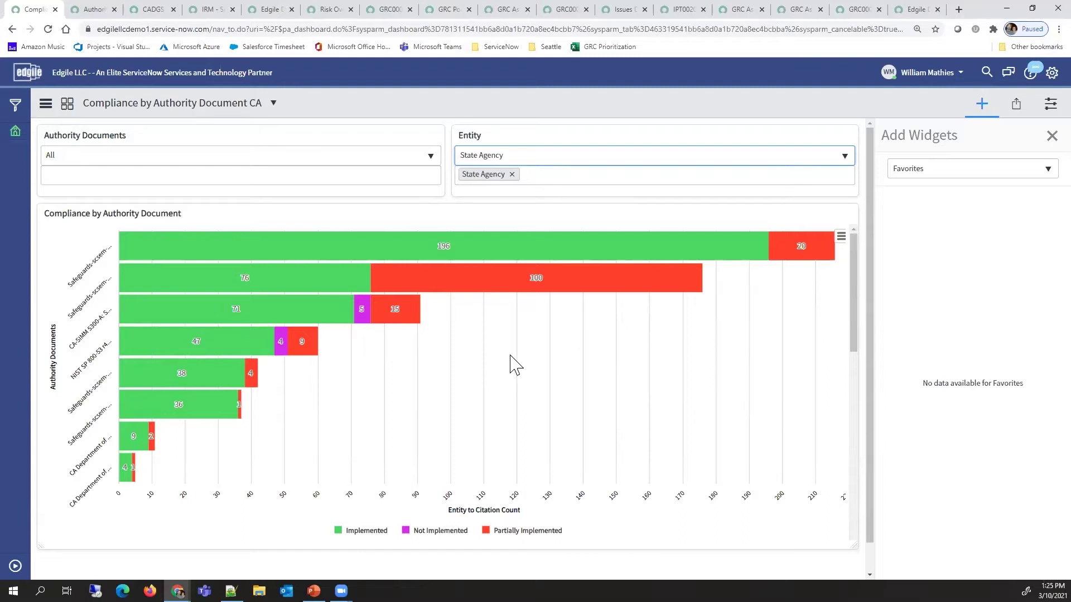
pyautogui.moveTo(359, 308)
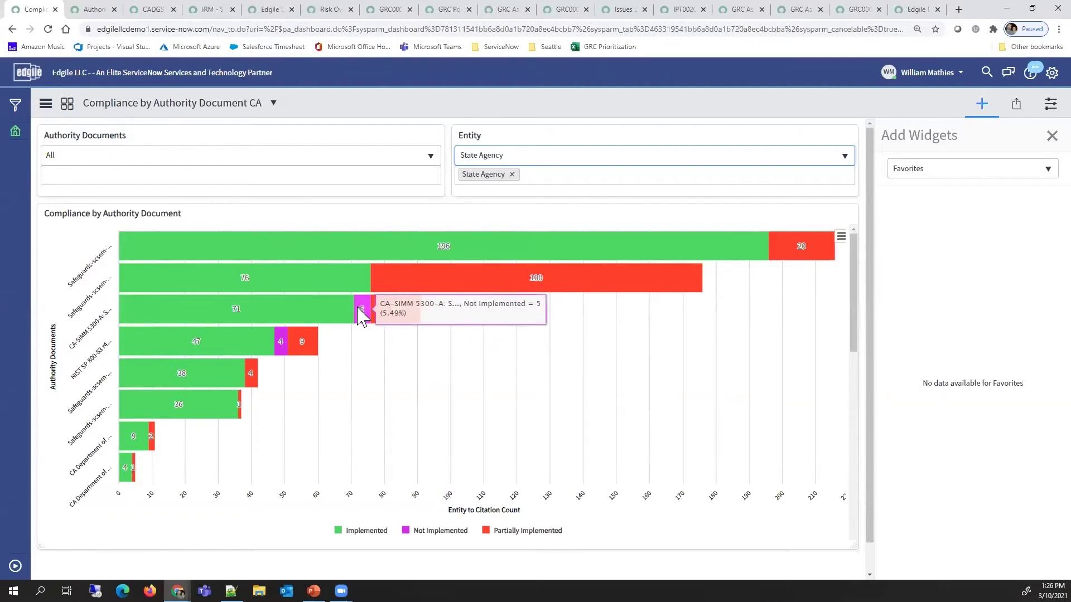
# Step: Drill into CA-SIMM's Not Implemented count, listing Attestation and Certification of Accounts and Termination Process
pyautogui.click(357, 308)
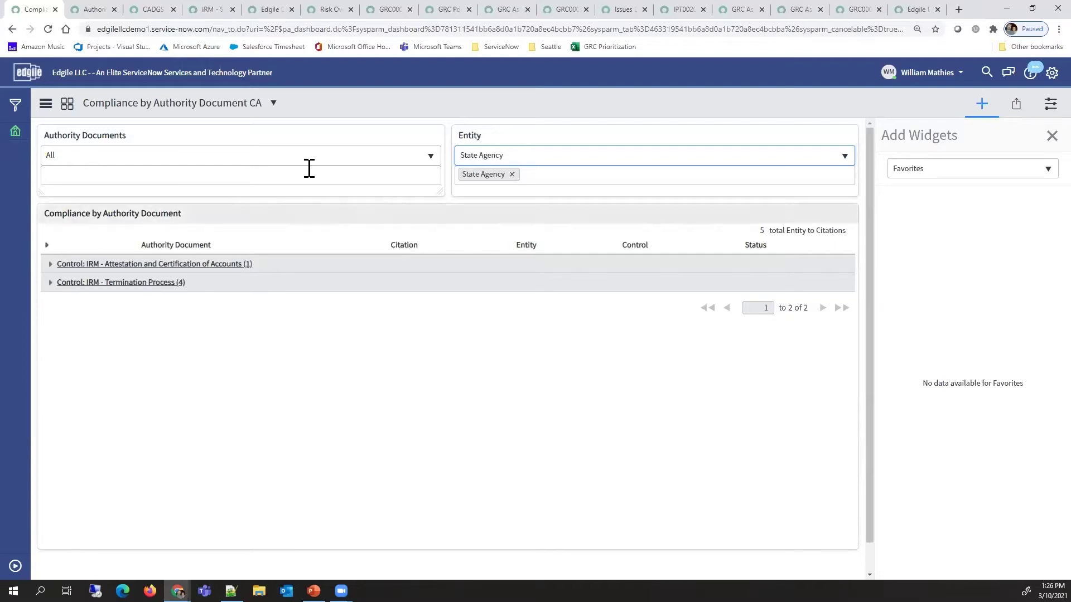
# Step: Switch to the Authority Documents list of 568 records with compliance score percentages
pyautogui.click(93, 10)
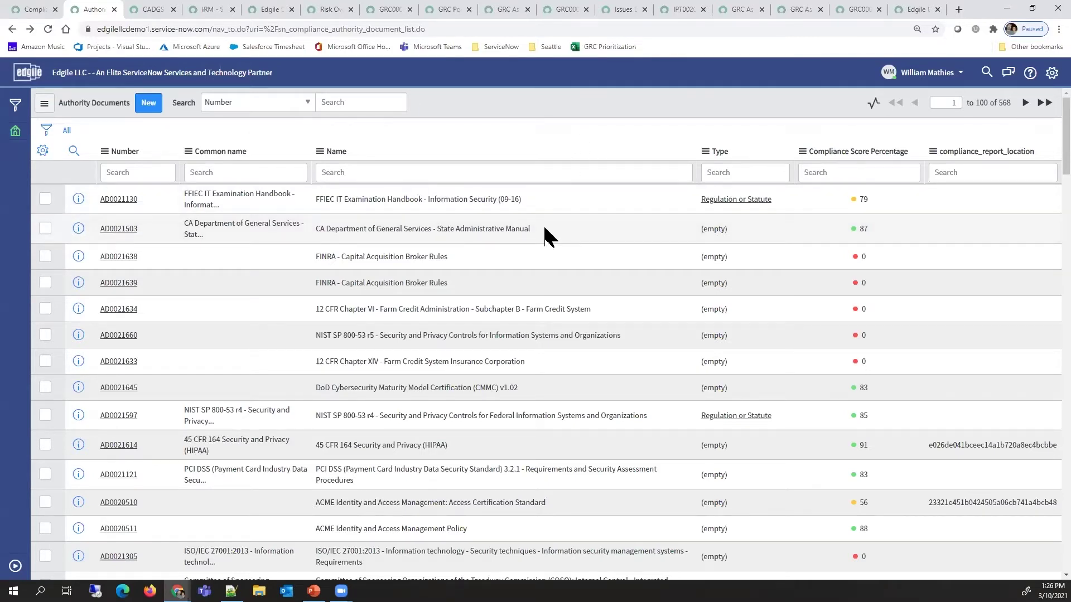
pyautogui.click(120, 229)
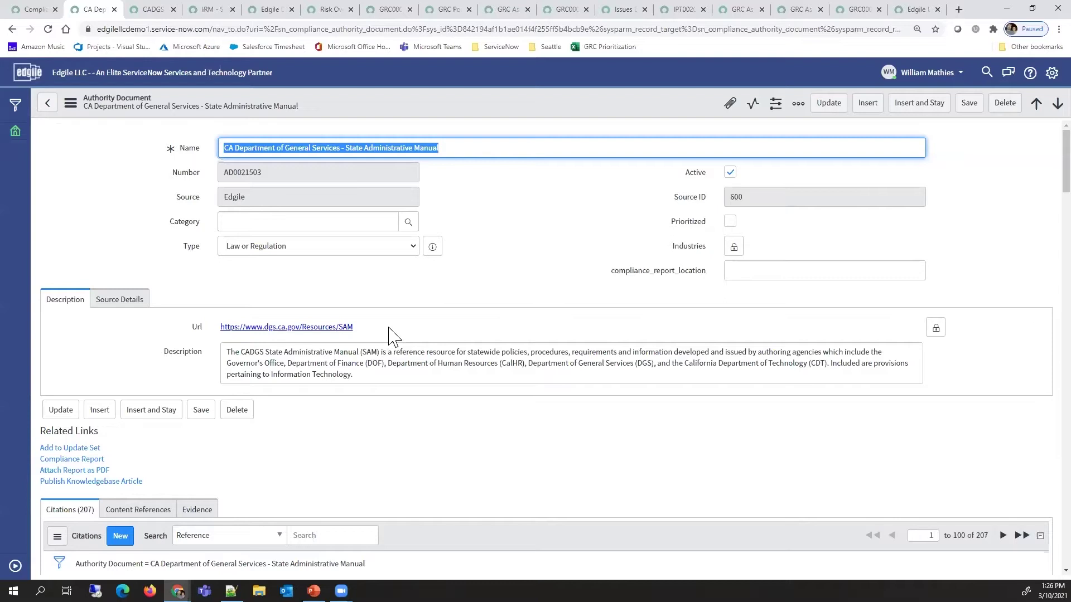
pyautogui.scroll(-2, 301, 410)
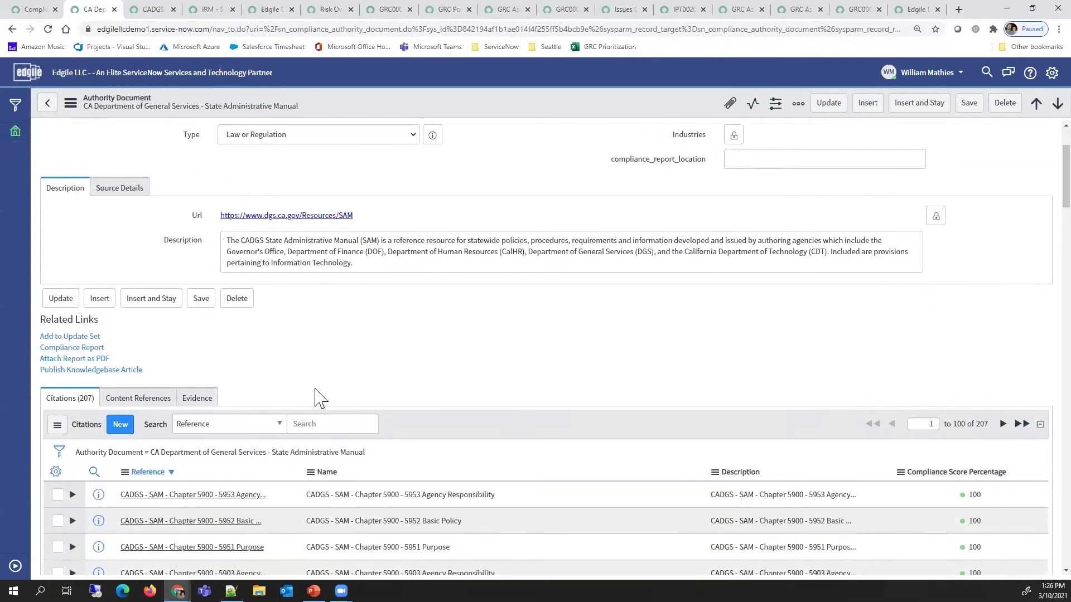
pyautogui.scroll(-3, 317, 397)
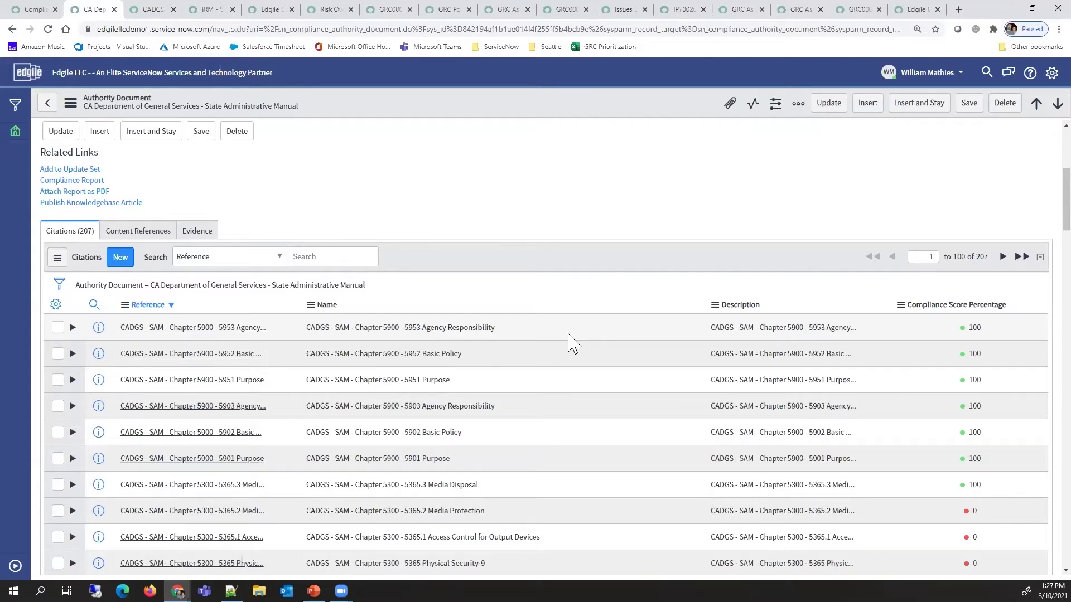
pyautogui.scroll(5, 573, 343)
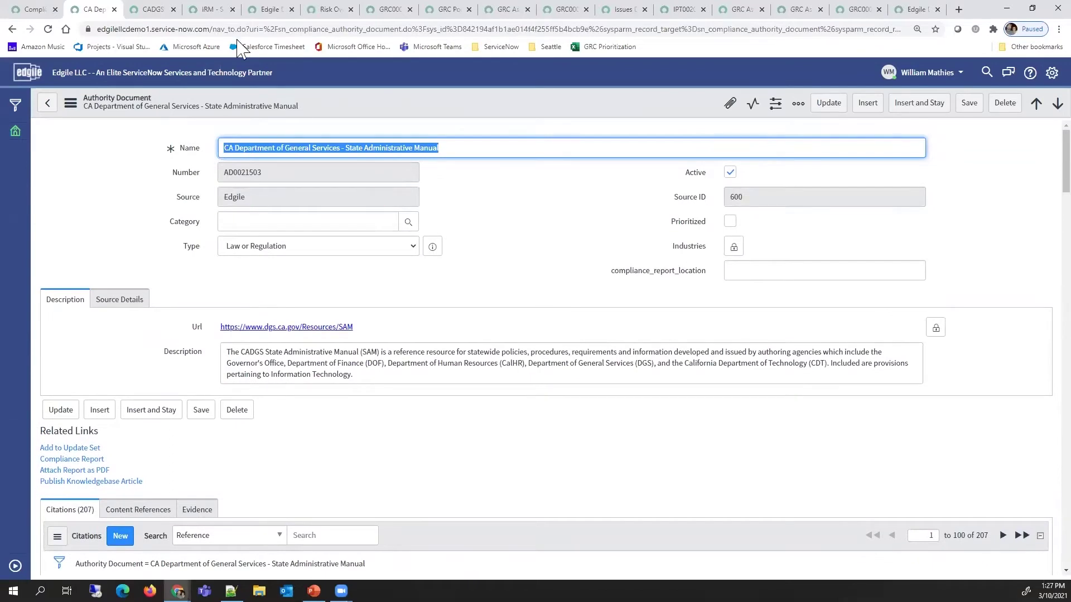
# Step: Bring up citation 4982.1 Data Center Consolidation and review its IRM - Secure Data Storage objective
pyautogui.click(164, 14)
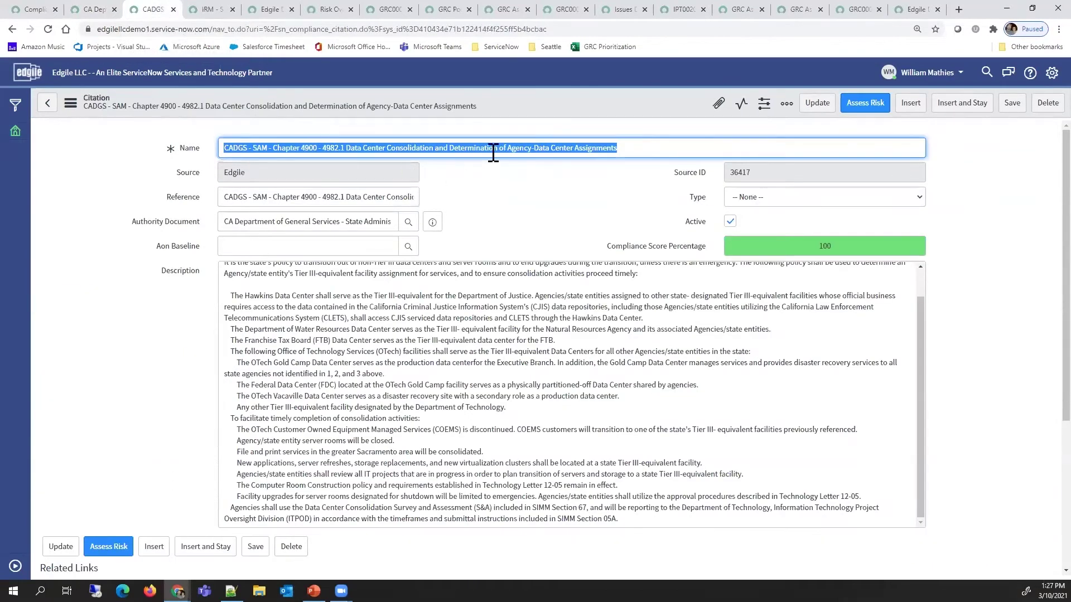
pyautogui.click(642, 148)
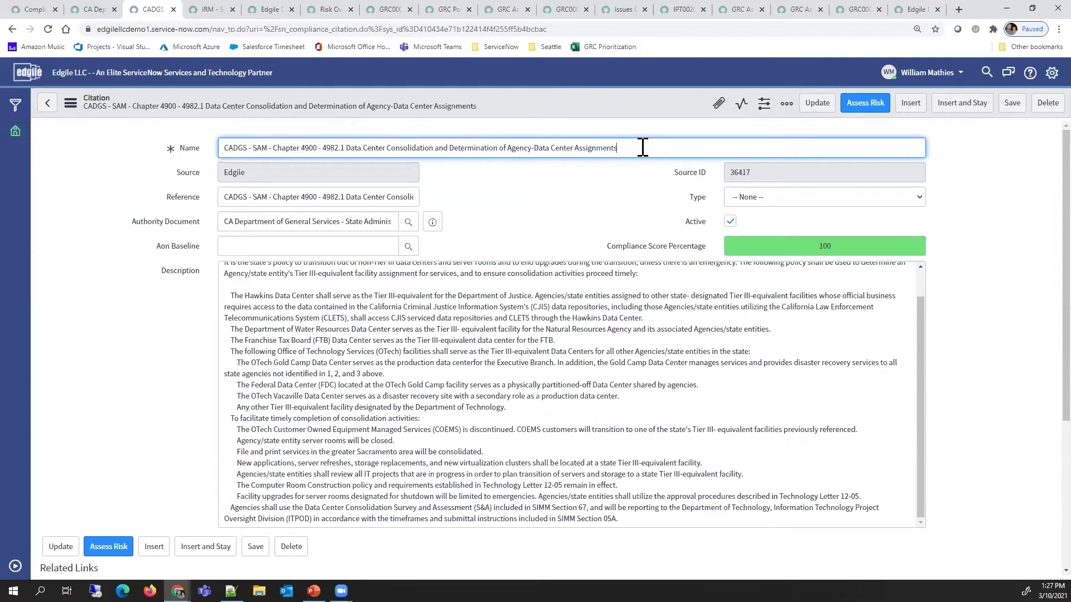
pyautogui.scroll(1, 385, 303)
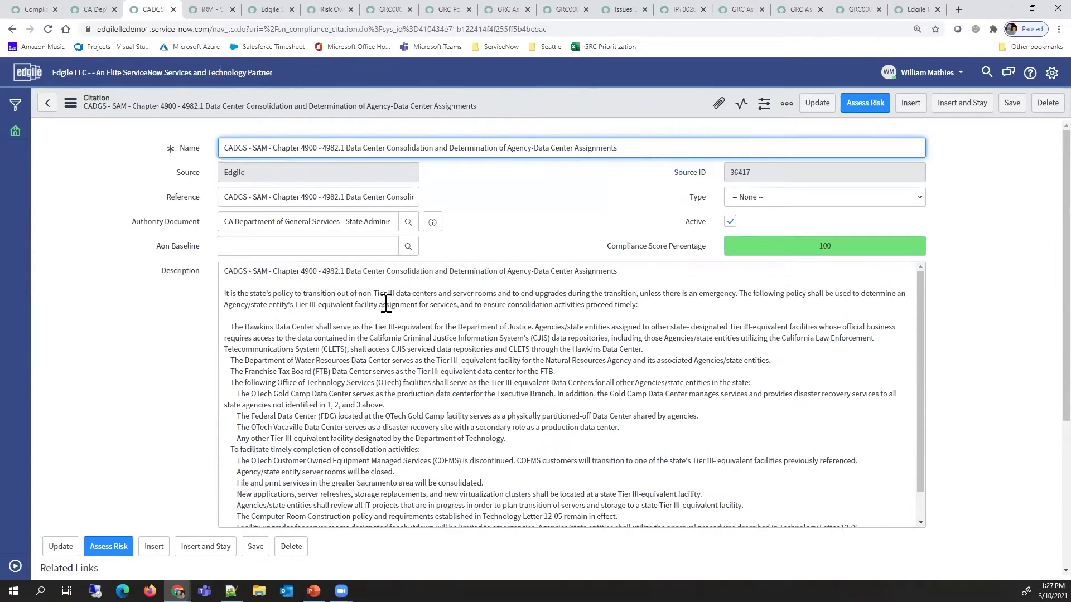
pyautogui.scroll(-1, 257, 276)
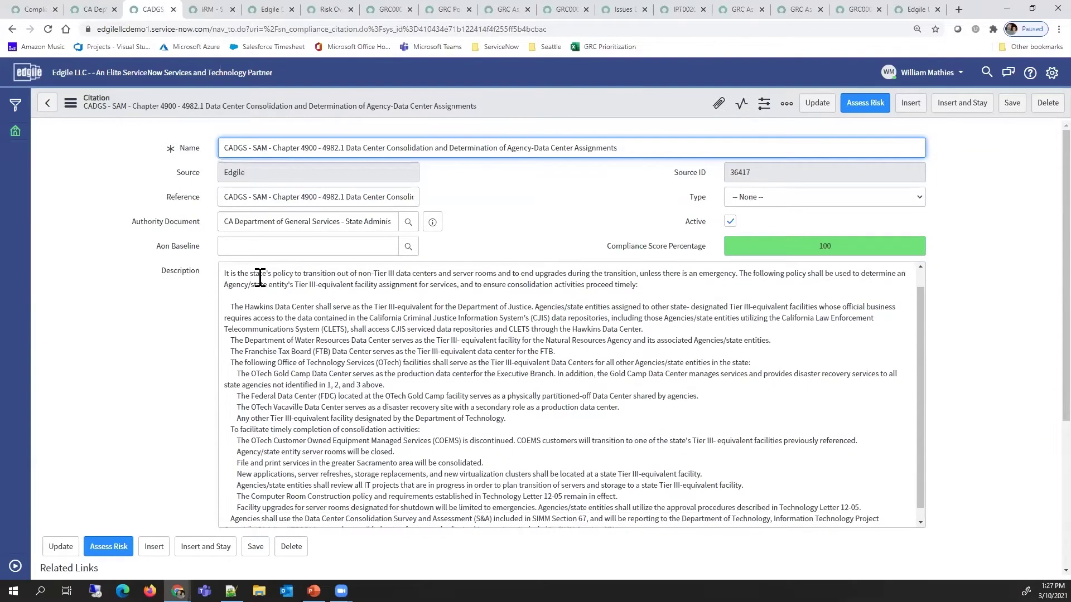
pyautogui.scroll(-1, 289, 316)
pyautogui.scroll(1, 262, 268)
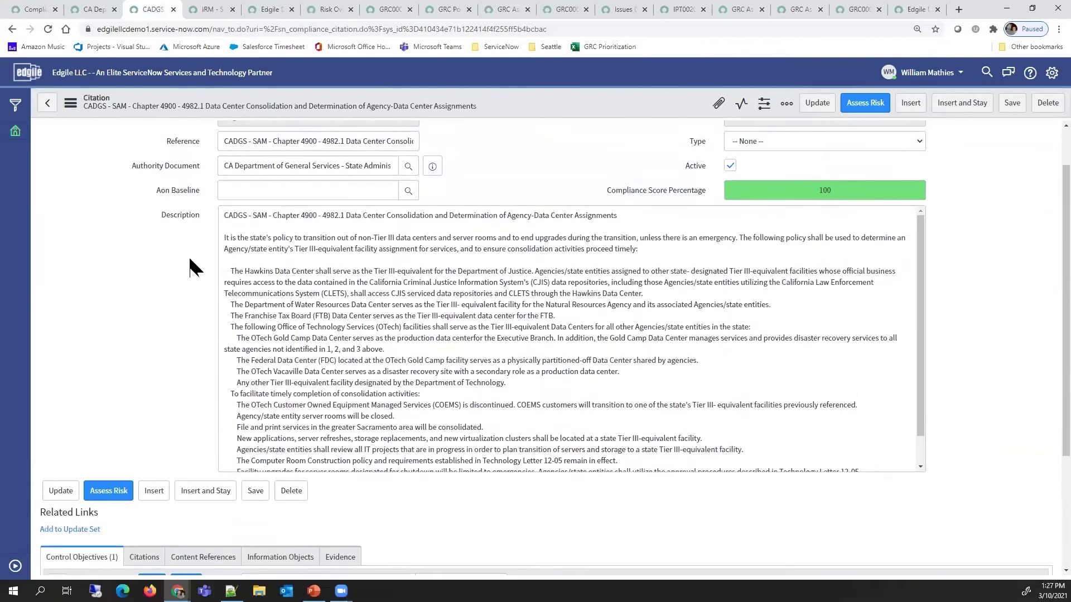
pyautogui.scroll(1, 169, 258)
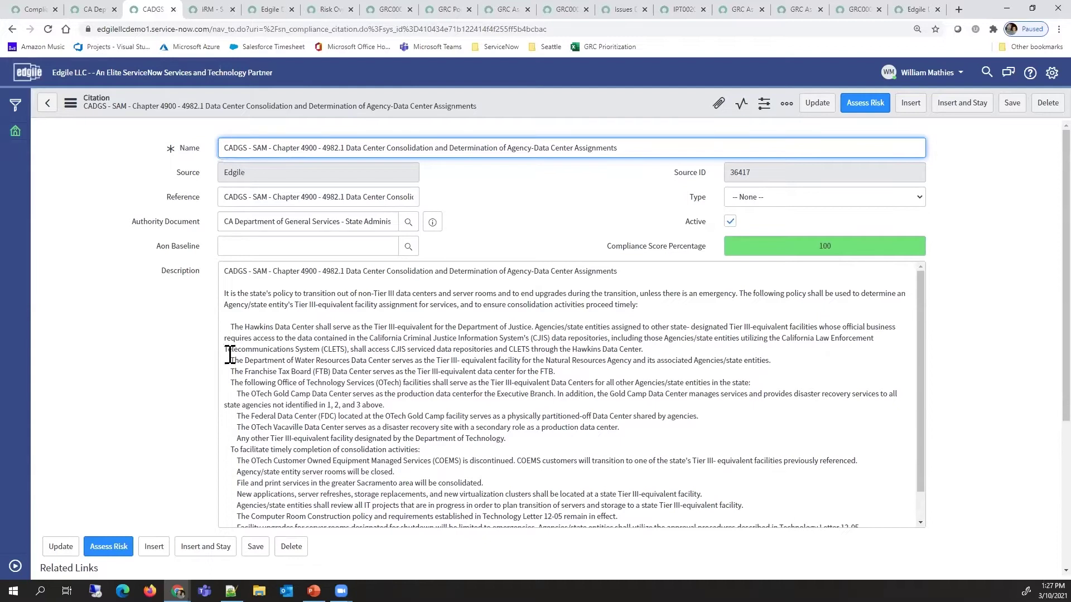
pyautogui.scroll(-2, 228, 353)
pyautogui.scroll(-4, 195, 357)
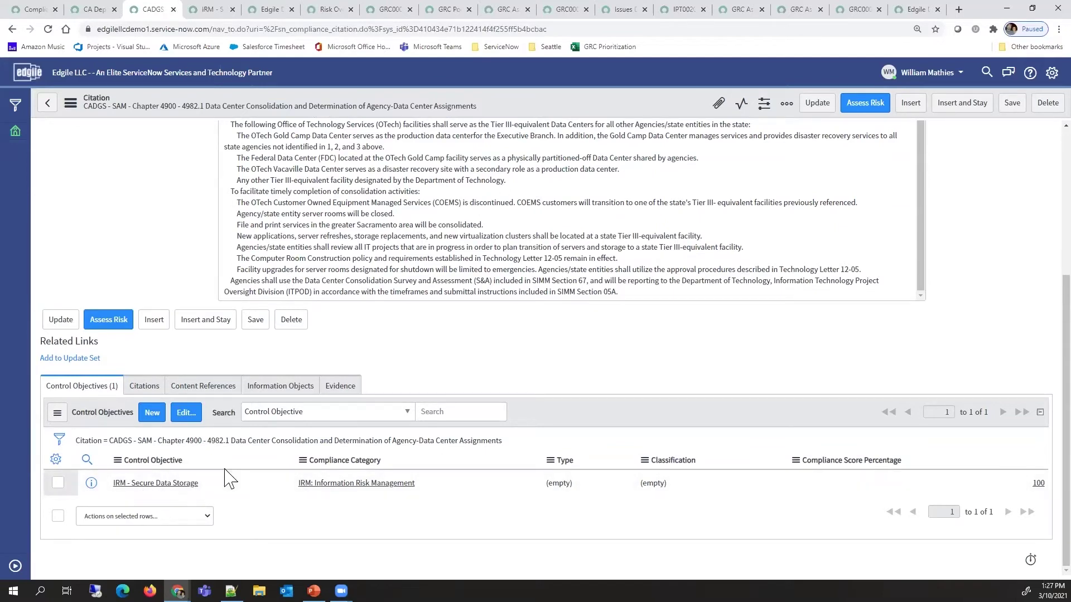
pyautogui.click(217, 3)
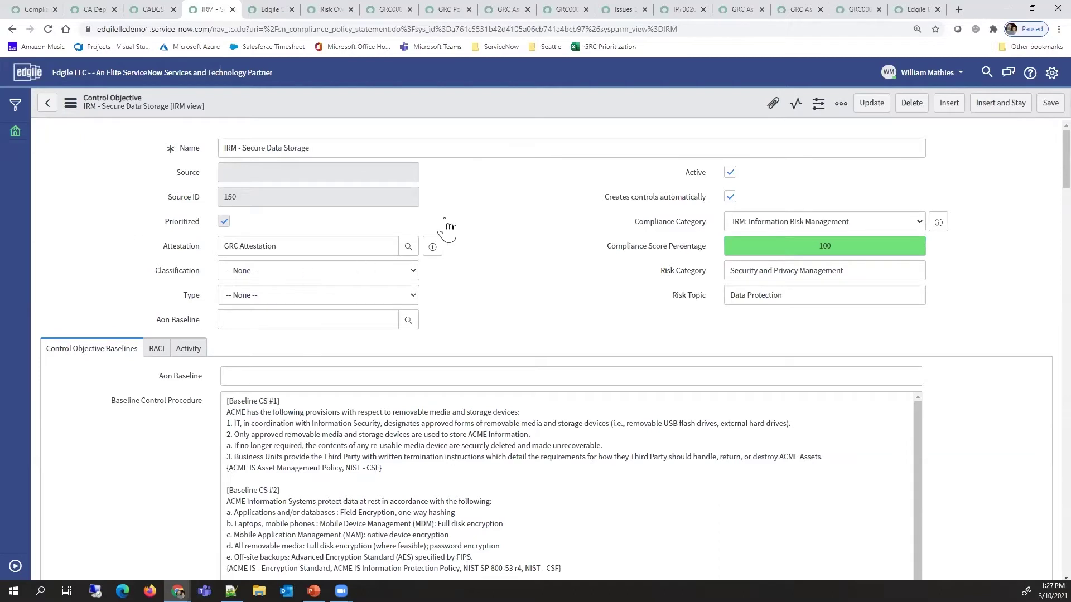
pyautogui.scroll(-10, 223, 273)
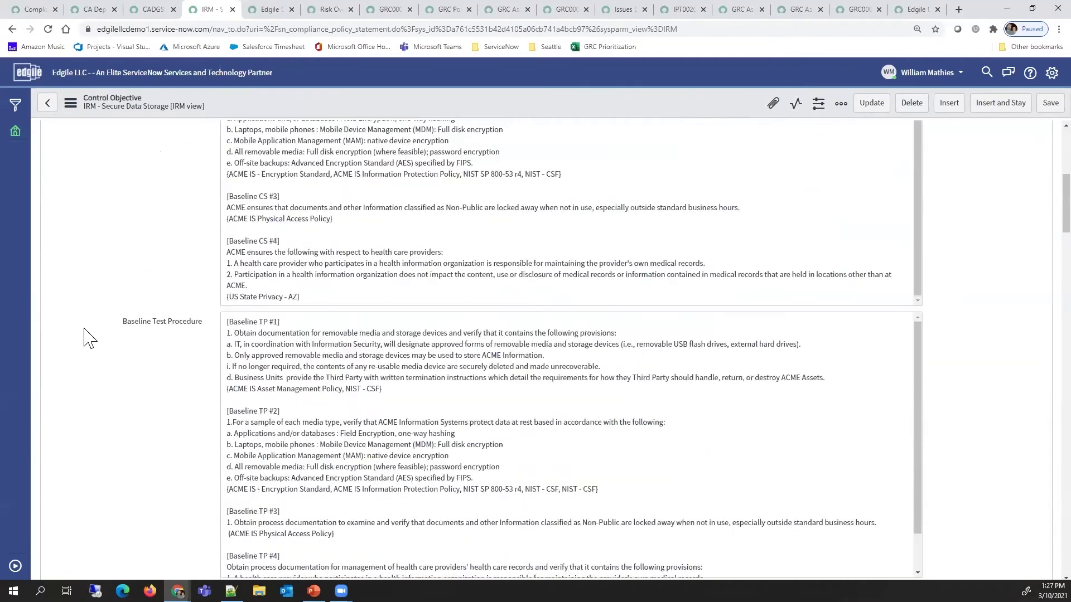
pyautogui.scroll(-4, 89, 340)
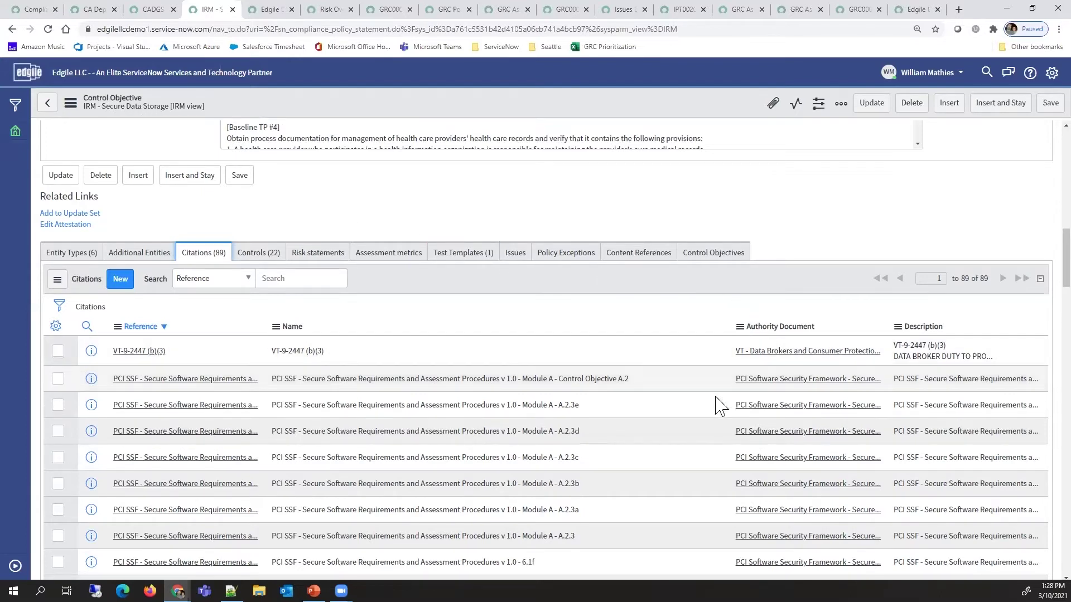
pyautogui.scroll(-1, 705, 359)
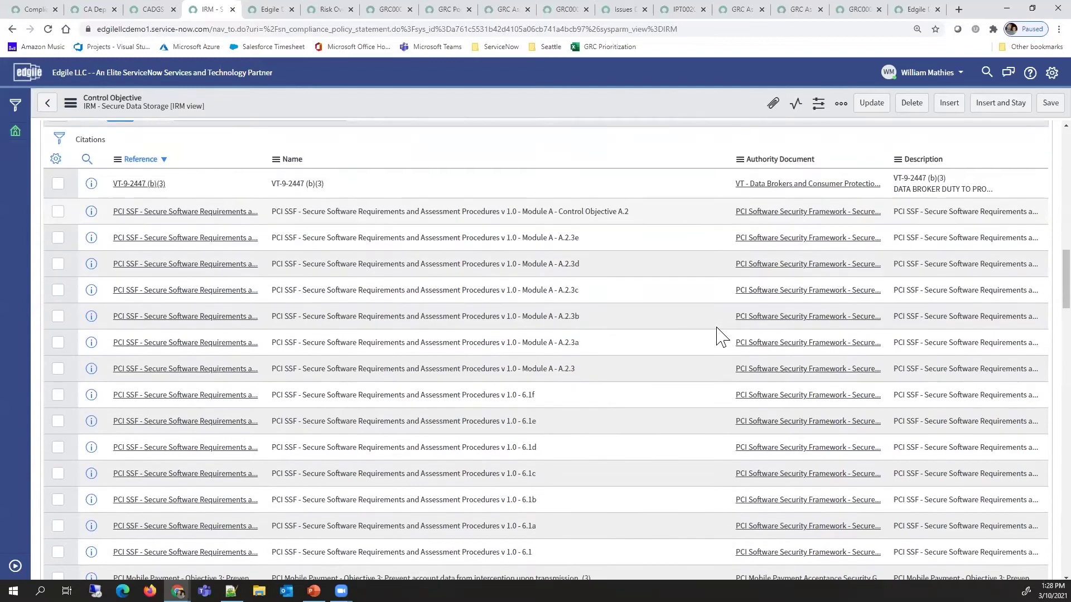
pyautogui.scroll(-10, 719, 335)
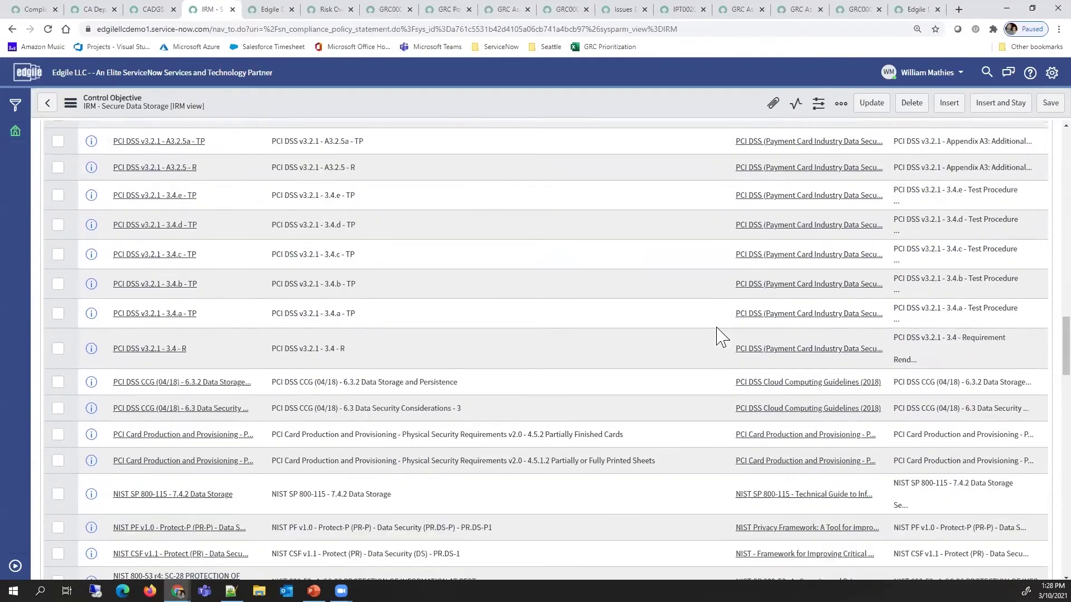
pyautogui.scroll(-5, 719, 334)
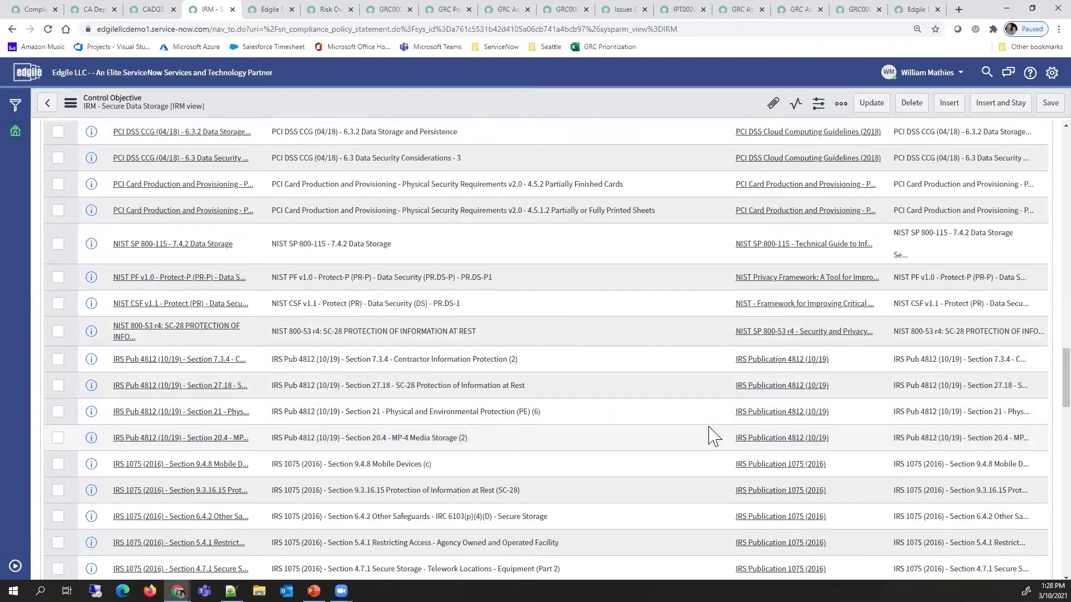
pyautogui.scroll(10, 711, 432)
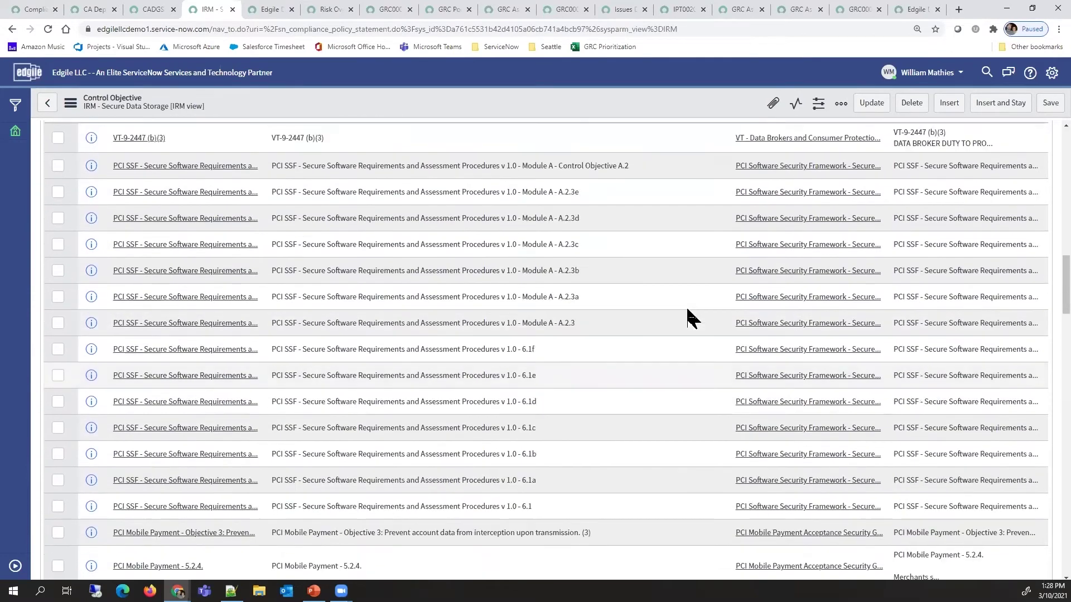
pyautogui.scroll(15, 692, 318)
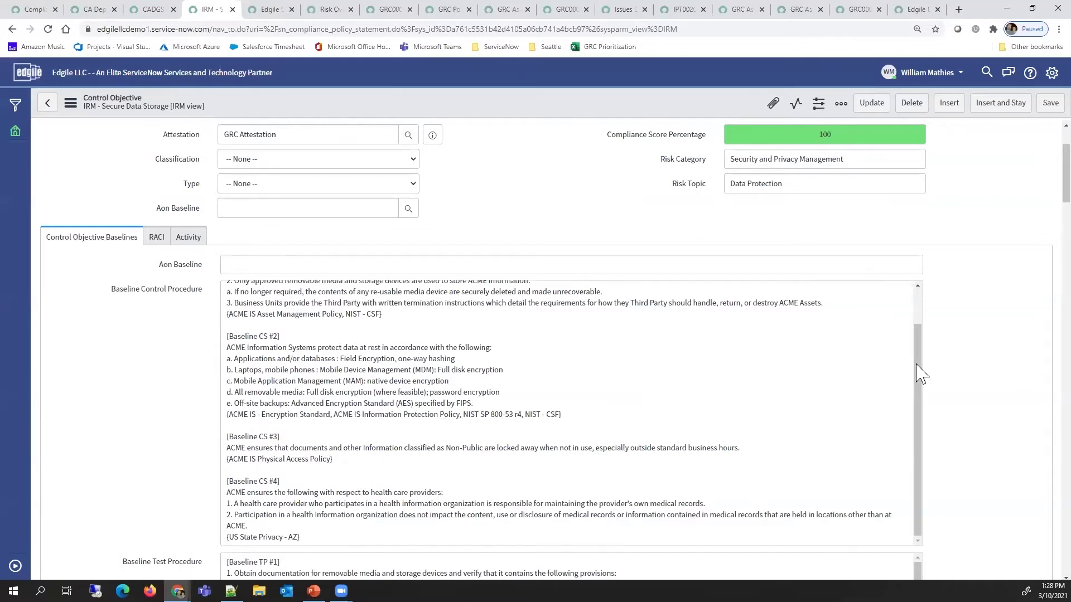
pyautogui.moveTo(919, 381); pyautogui.dragTo(921, 306)
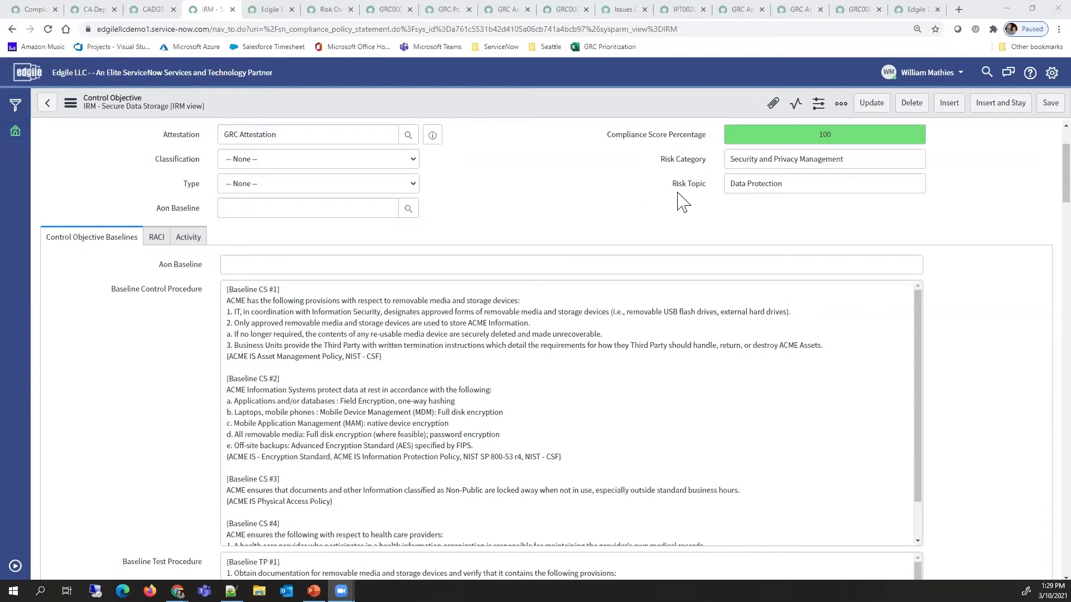
pyautogui.scroll(1, 681, 201)
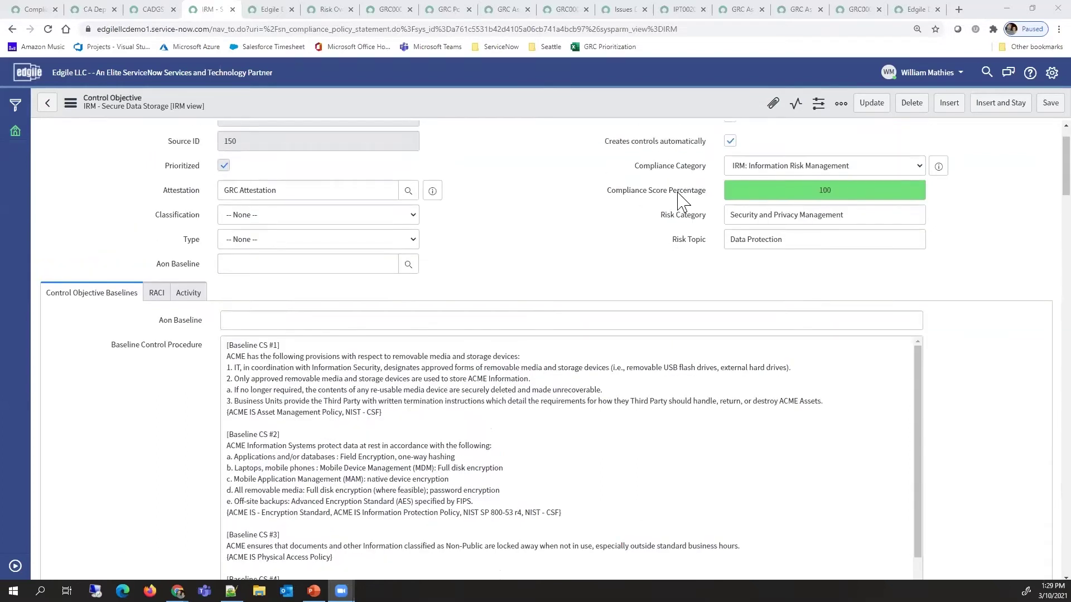
# Step: Show the Risk Overview dashboard comparing inherent and residual risk statements, with a -52% reduction
pyautogui.click(274, 15)
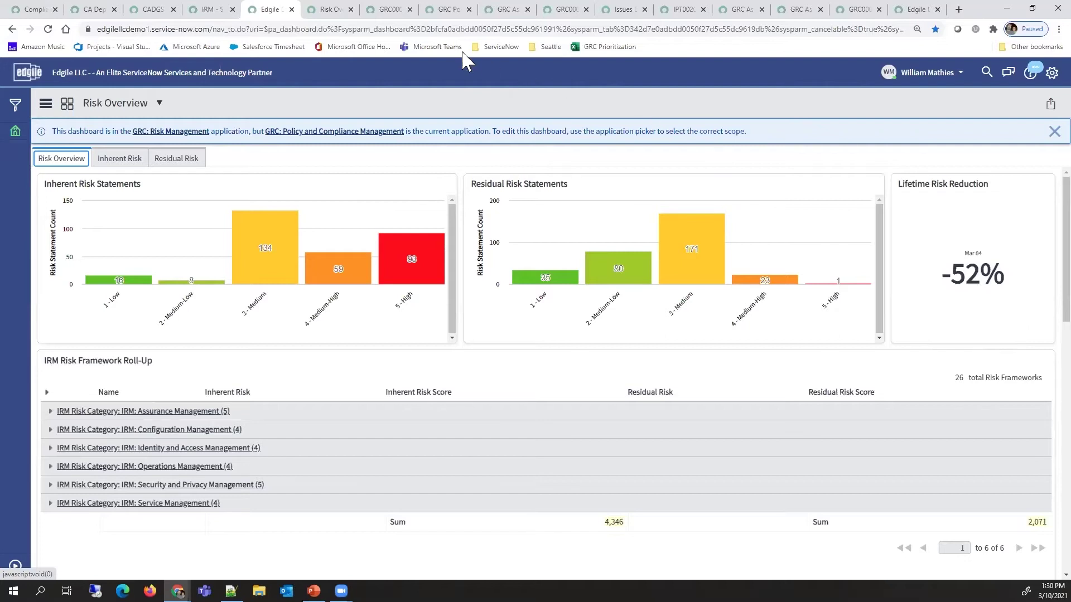
# Step: Show the Residual Risk tab: 238 low, 108 medium-low, 528 medium, 341 medium-high, 24 high
pyautogui.click(304, 15)
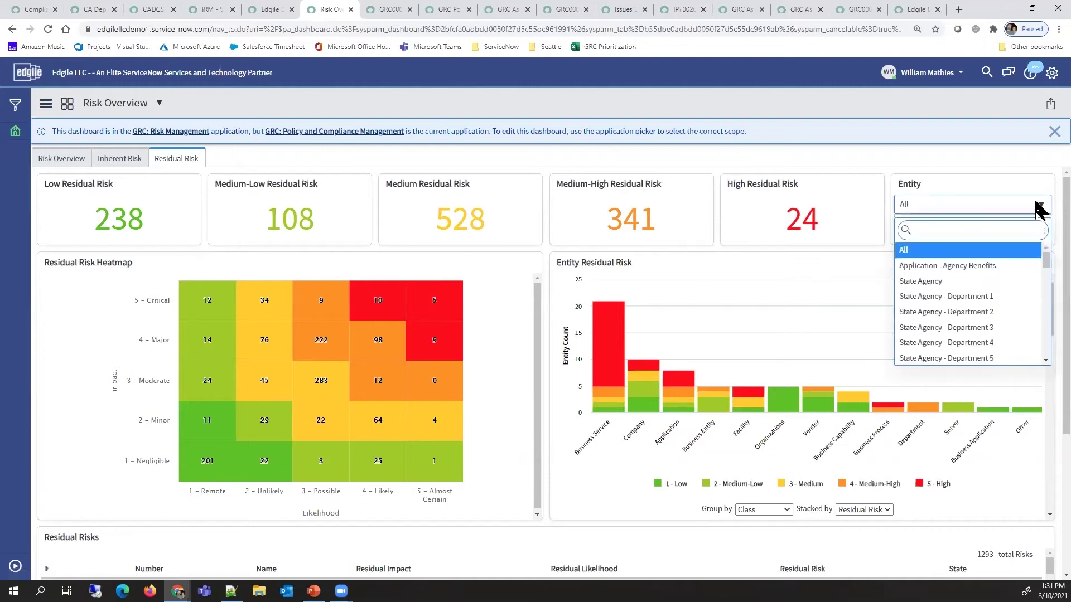
# Step: Filter the Residual Risk view to State Agency, then resize the browser to nearly fill the screen
pyautogui.click(911, 282)
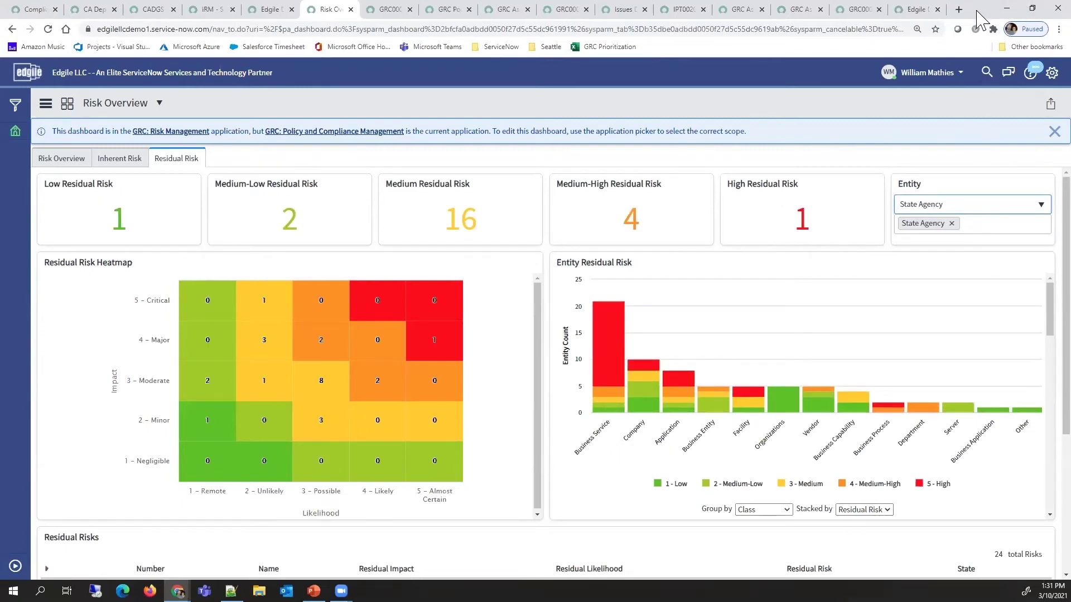
pyautogui.press('super+Down')
pyautogui.click(873, 79)
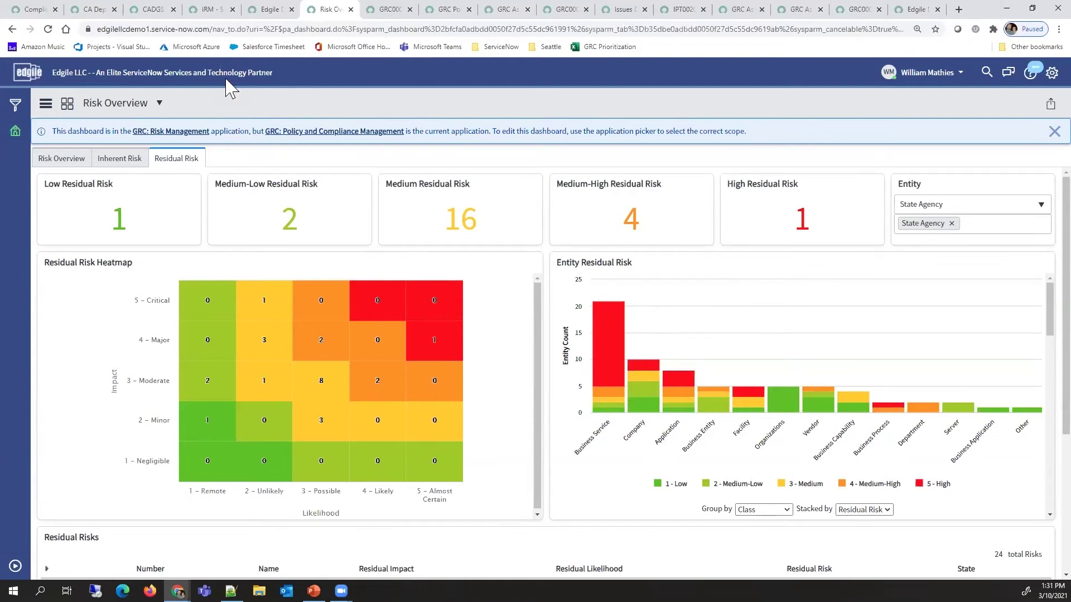
pyautogui.doubleClick(971, 18)
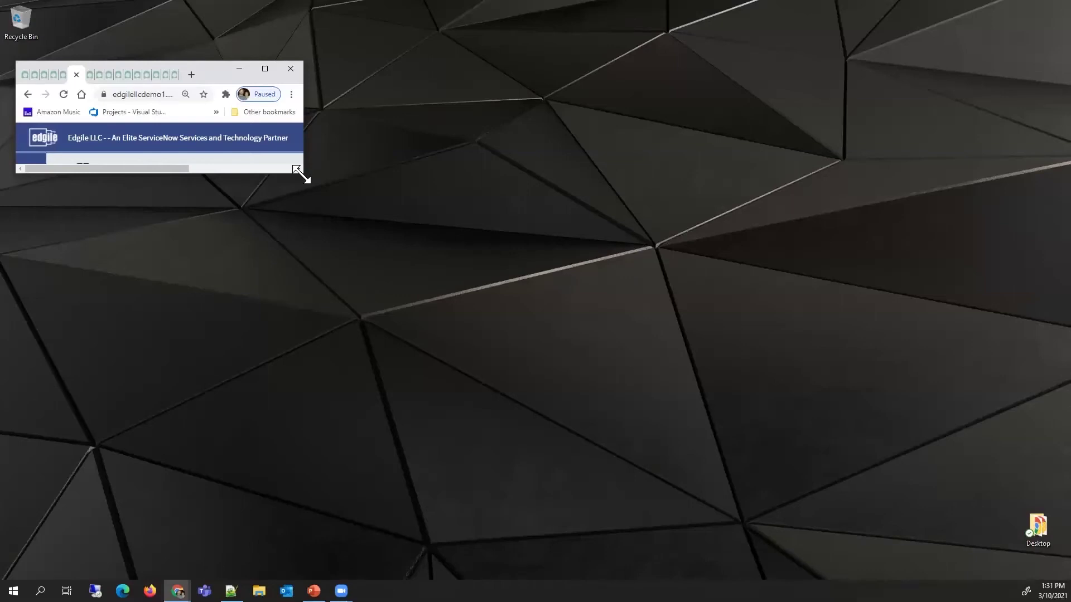
pyautogui.moveTo(304, 177); pyautogui.dragTo(1068, 577)
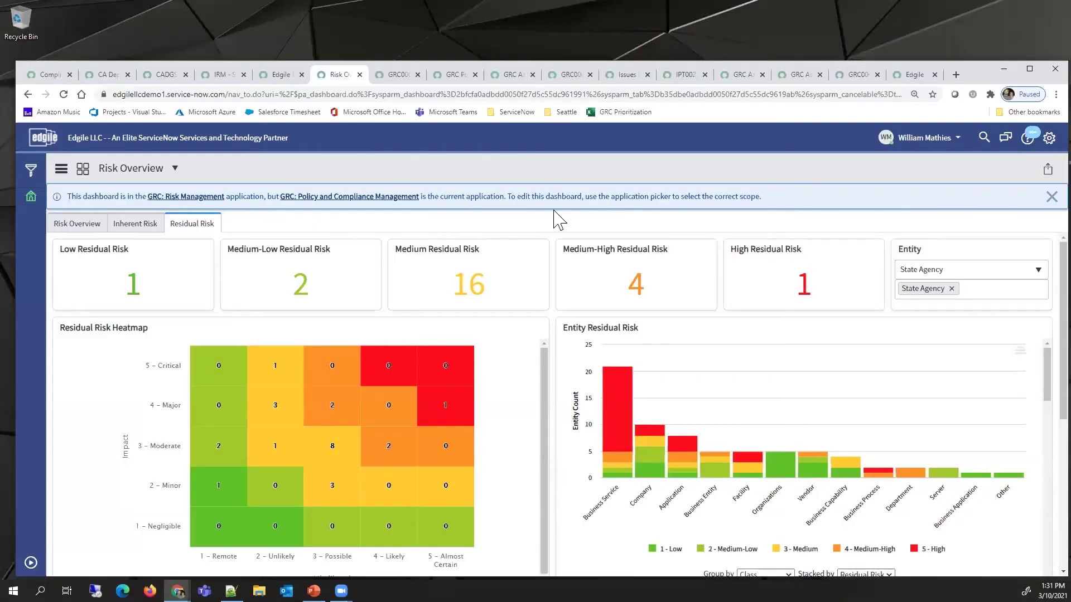
# Step: Review assessment GRC0001070 in a taller window, then bring up the IRM Portal welcome page
pyautogui.click(389, 80)
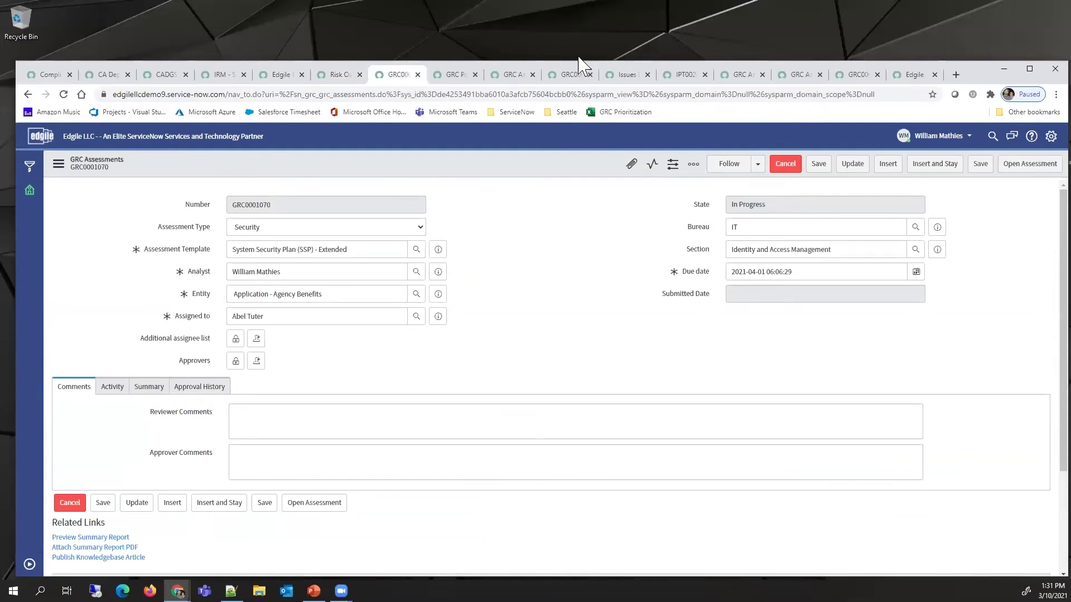
pyautogui.moveTo(576, 60); pyautogui.dragTo(577, 45)
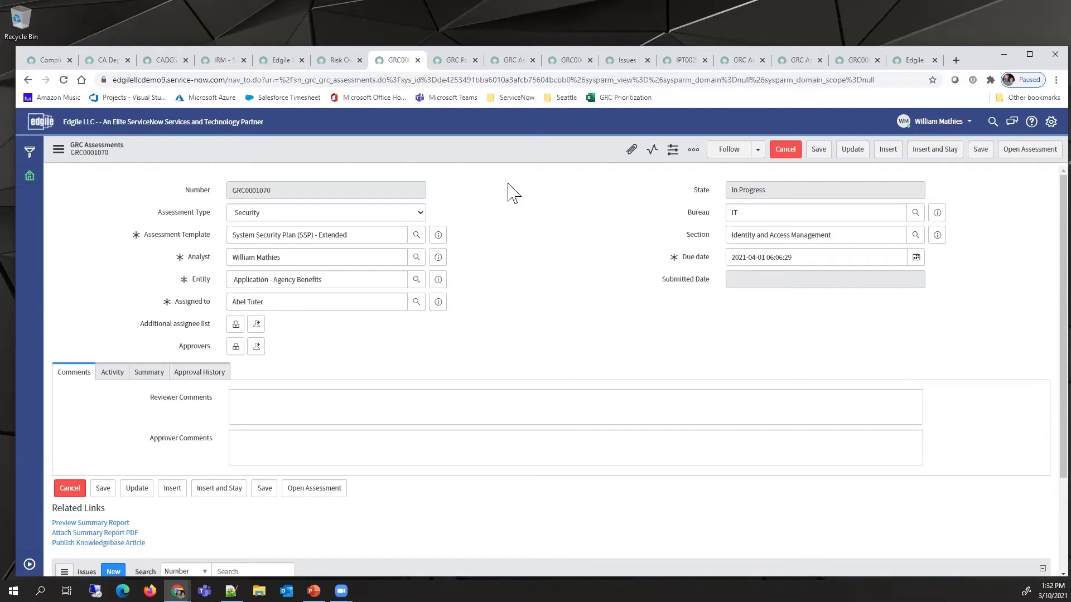
pyautogui.click(453, 61)
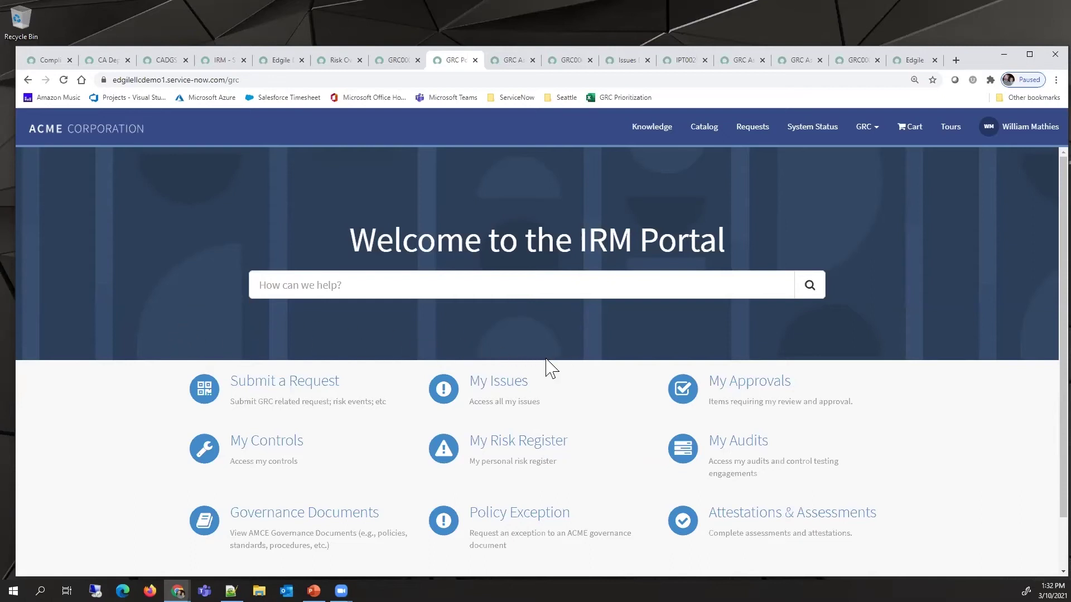
# Step: Open the SSP - Extended assessment for Agency Benefits - IT at section 1.0 System Identification
pyautogui.click(512, 61)
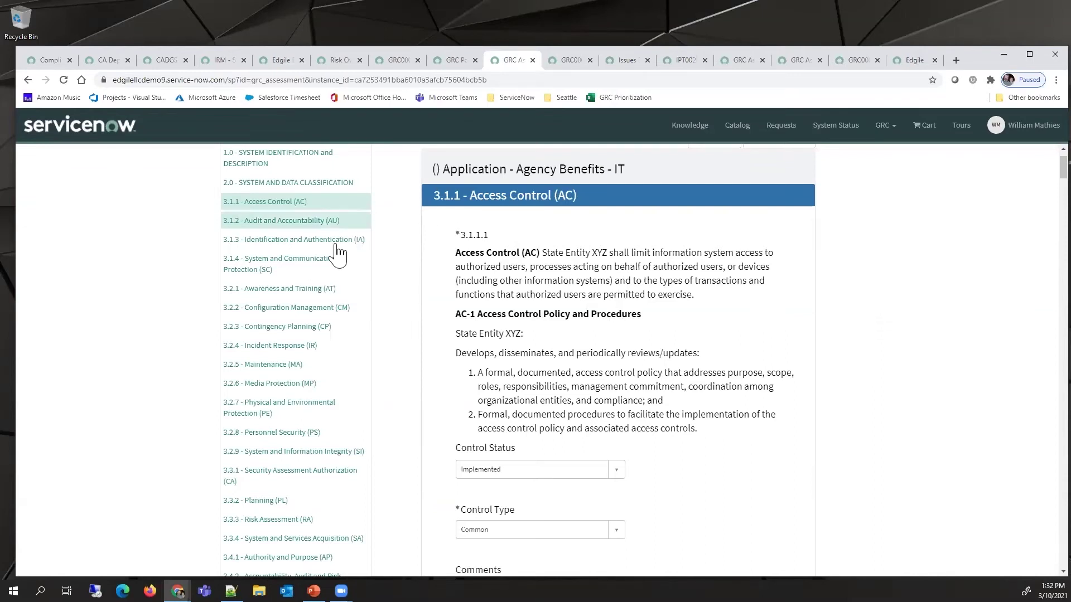
pyautogui.scroll(1, 337, 243)
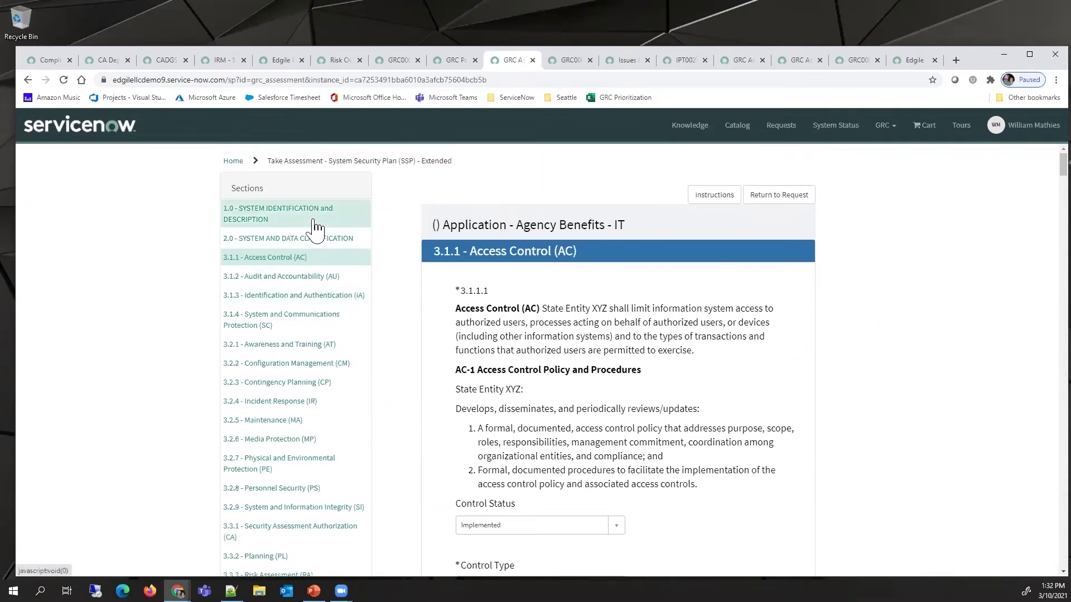
pyautogui.click(317, 226)
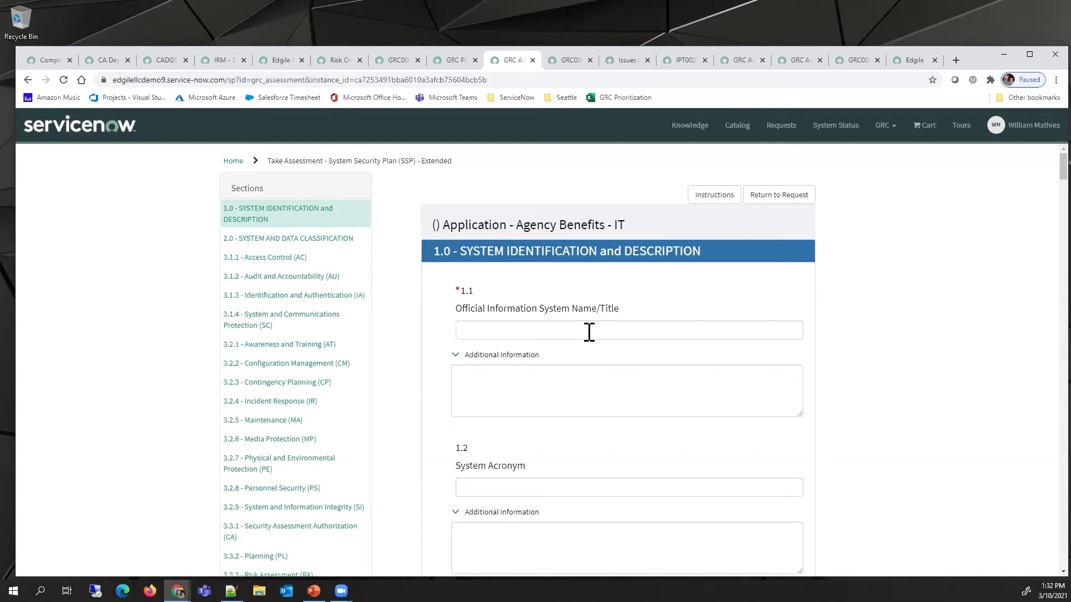
# Step: Move from section 2.0 to 3.1.1 Access Control (AC), showing Implemented status and Common type
pyautogui.click(313, 239)
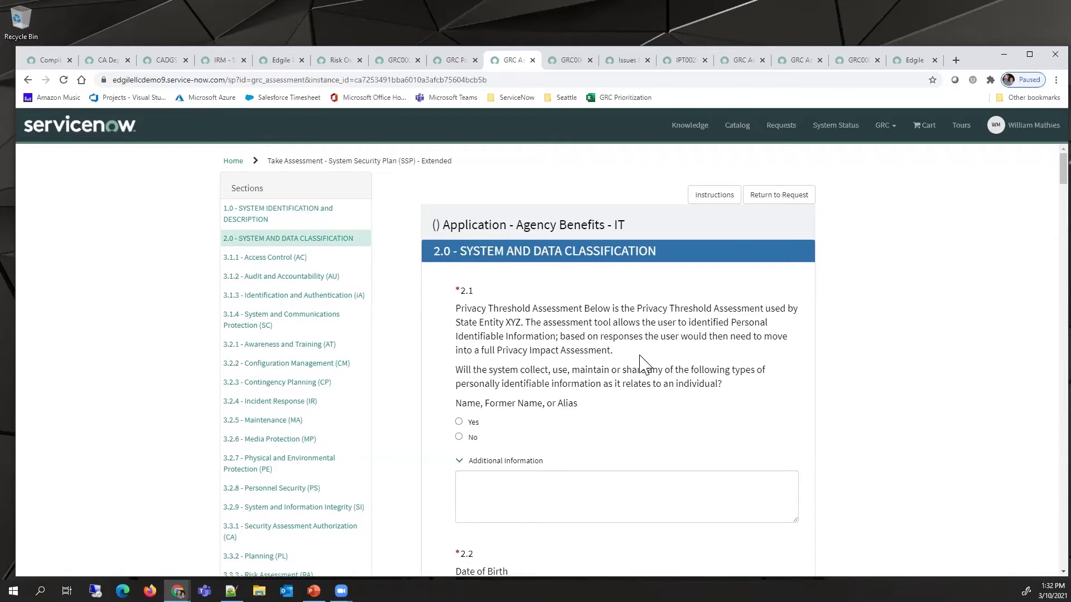
pyautogui.scroll(-1, 641, 365)
pyautogui.scroll(1, 641, 365)
pyautogui.click(277, 267)
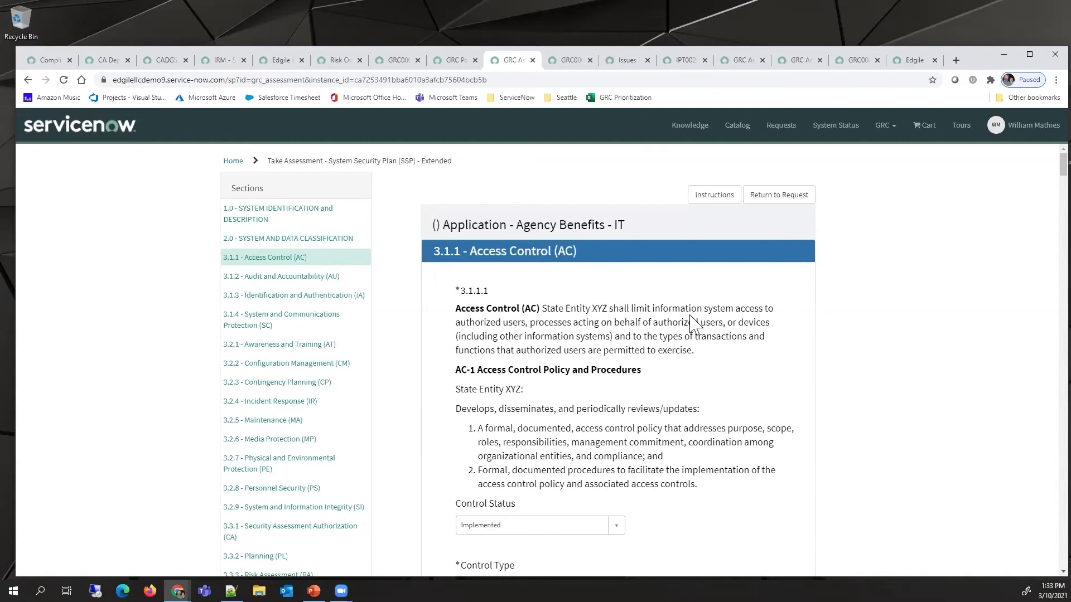
pyautogui.scroll(-2, 693, 323)
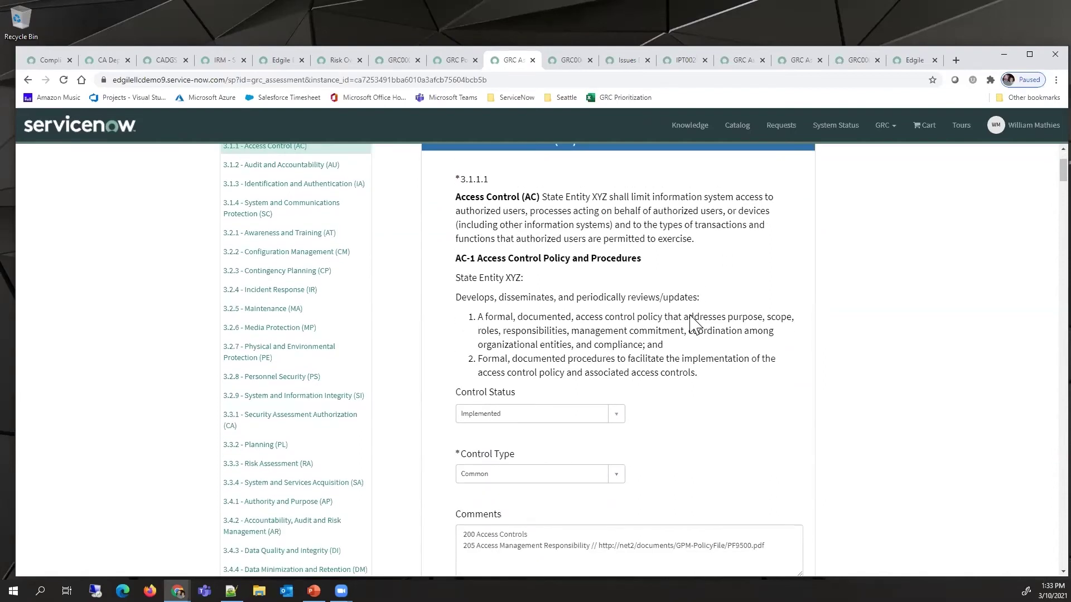
pyautogui.scroll(-1, 692, 319)
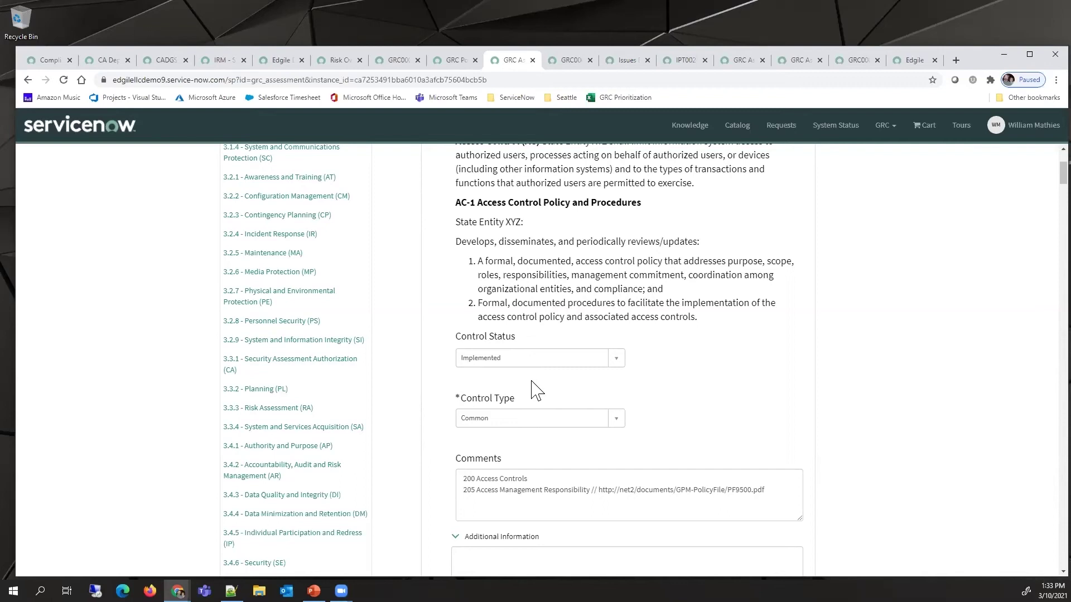
pyautogui.scroll(2, 708, 388)
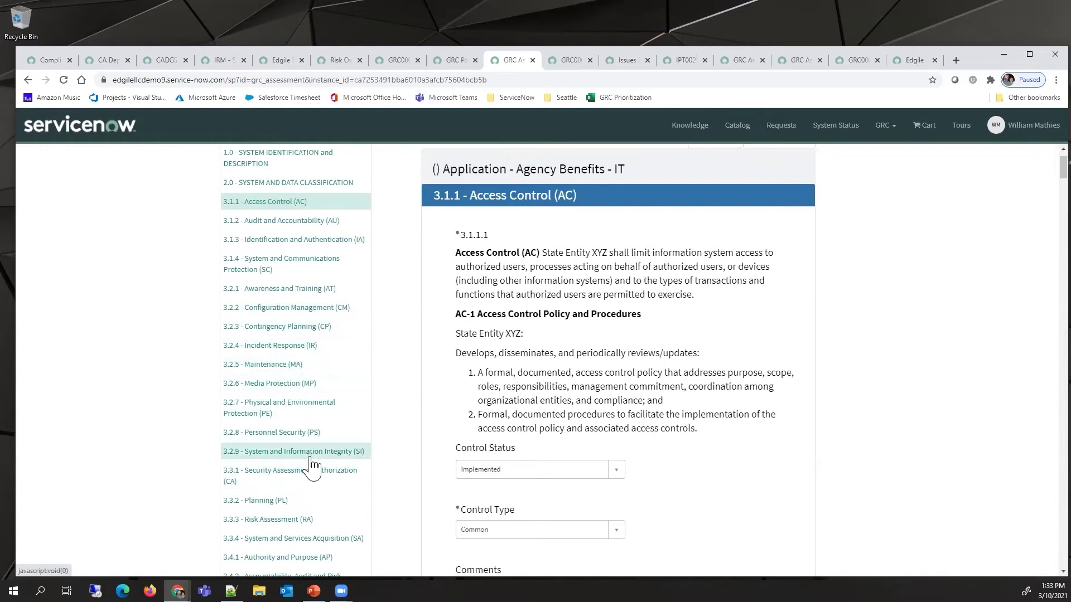
# Step: Review GRC0001068's reviewer and approver comments and its linked issue IPT0020042, Tighten Controls for Employee-related PII
pyautogui.click(570, 65)
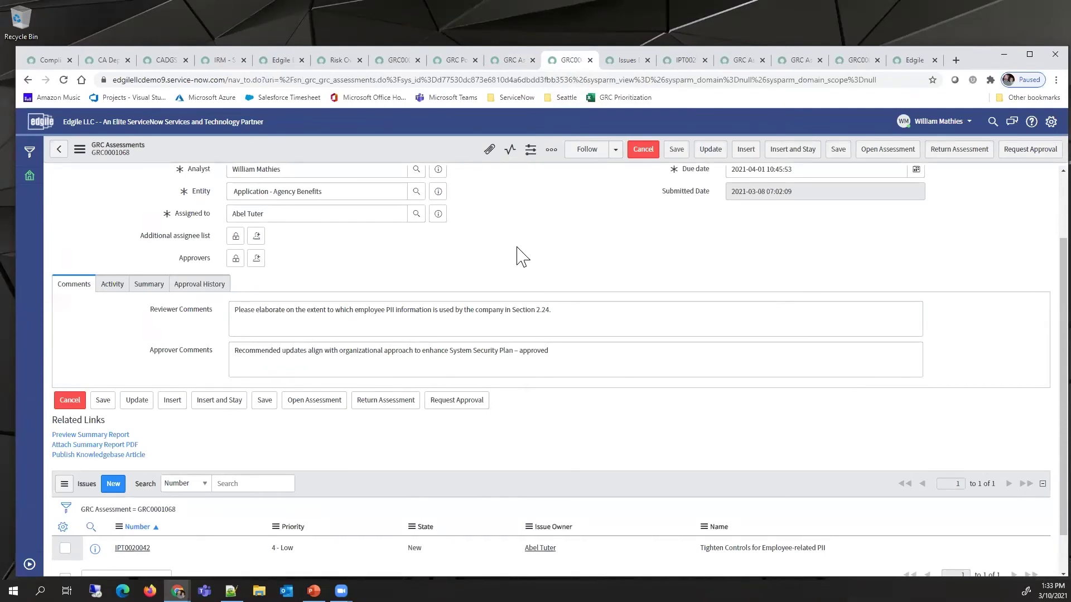
pyautogui.scroll(1, 522, 256)
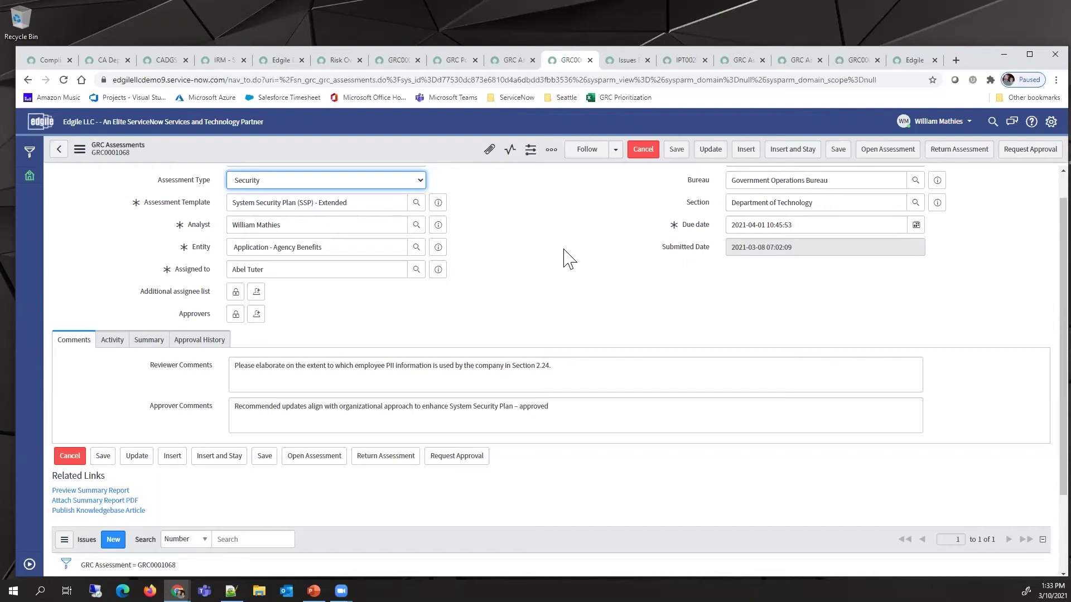
pyautogui.scroll(1, 567, 258)
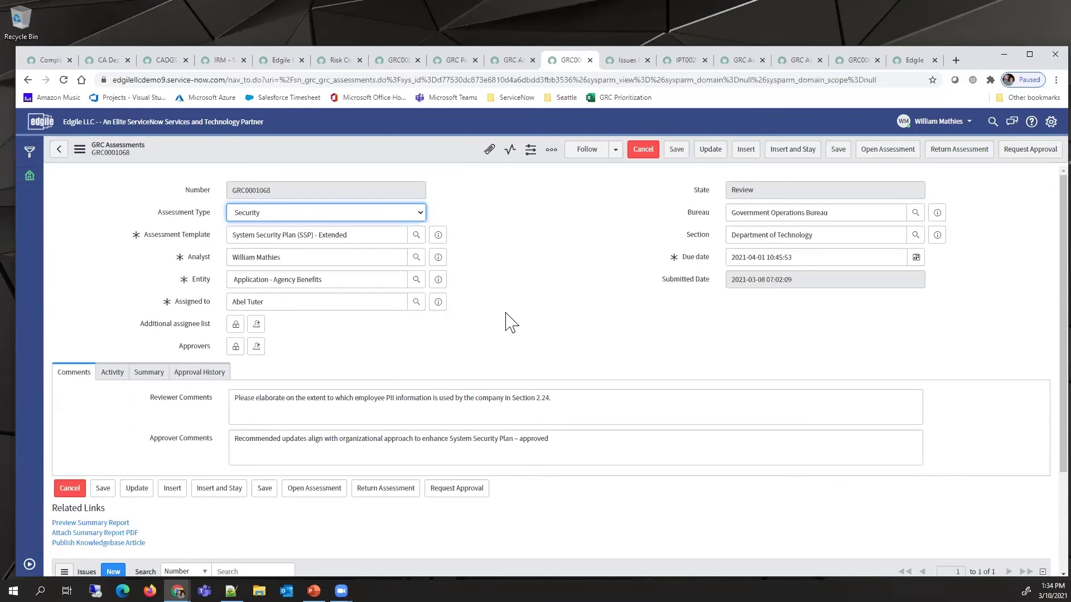
pyautogui.scroll(-3, 507, 323)
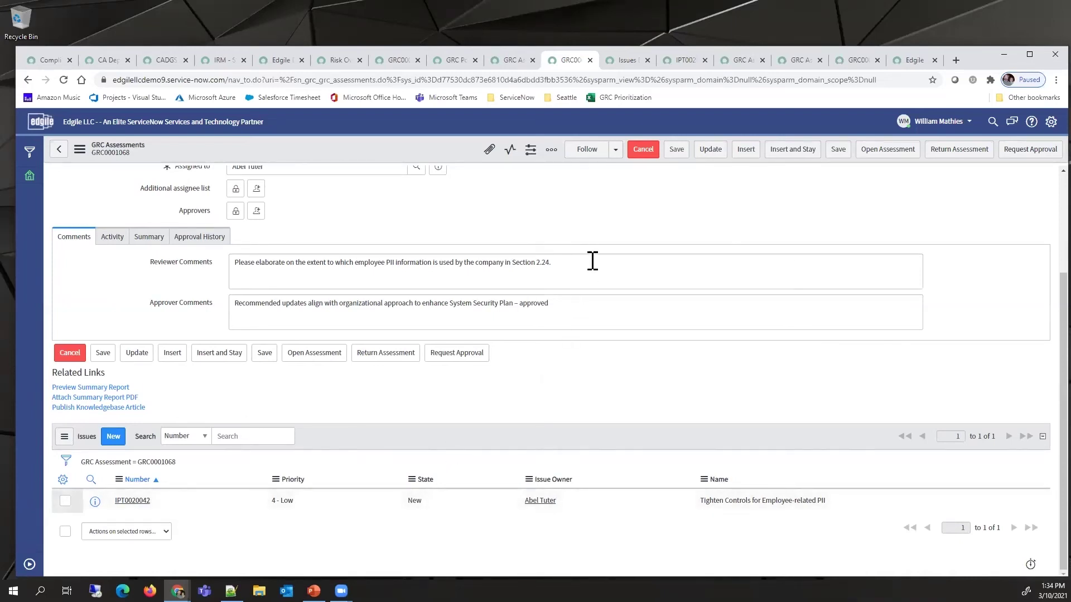
# Step: View the Issues Dashboard with the State Bureaus filter left at All, then open issue IPT0020042
pyautogui.click(623, 62)
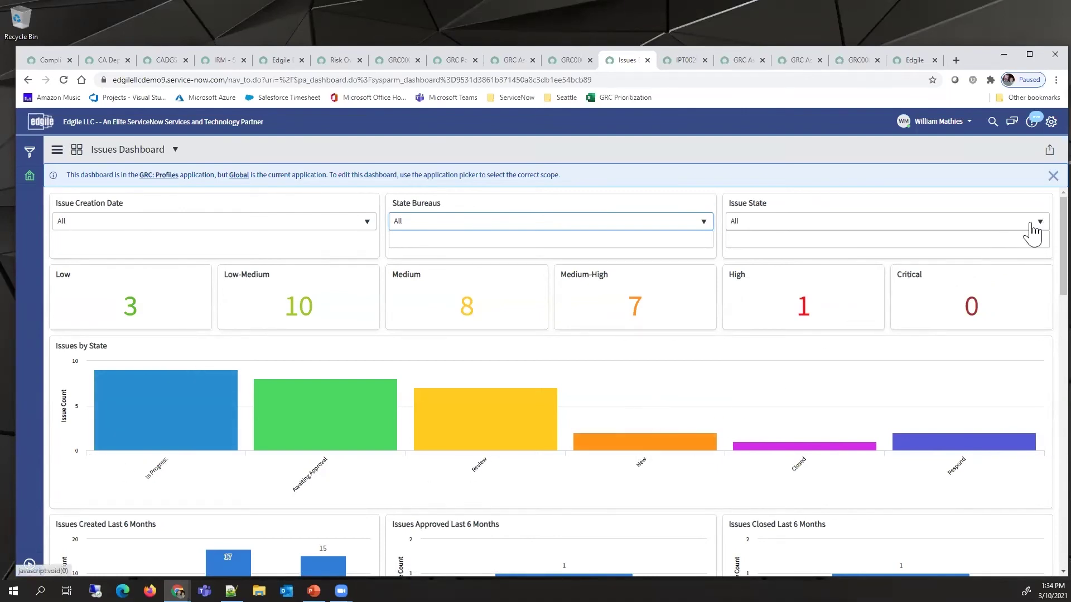
pyautogui.click(703, 223)
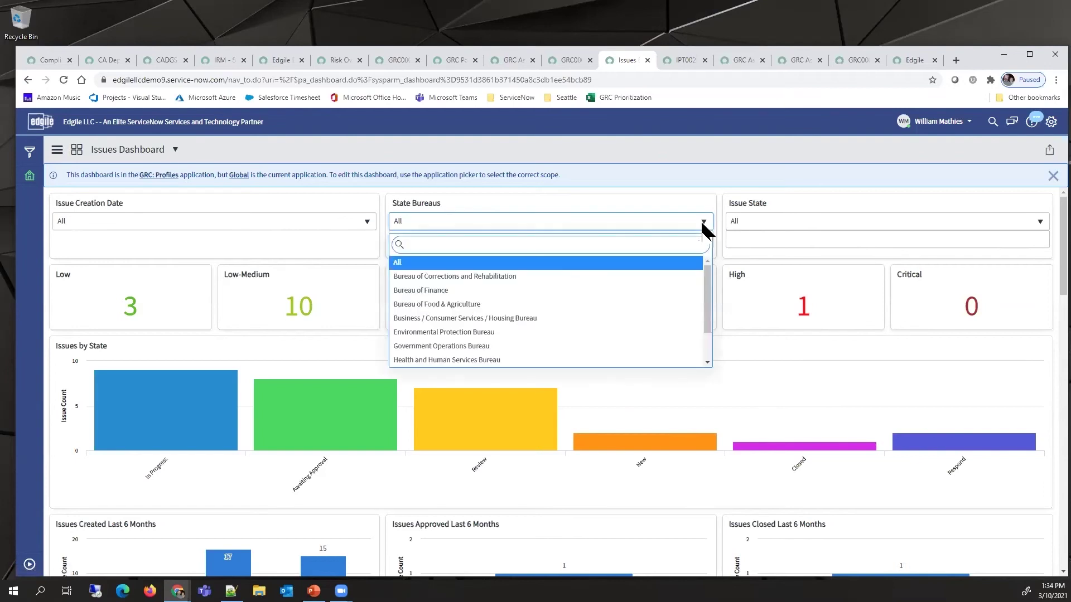
pyautogui.click(704, 226)
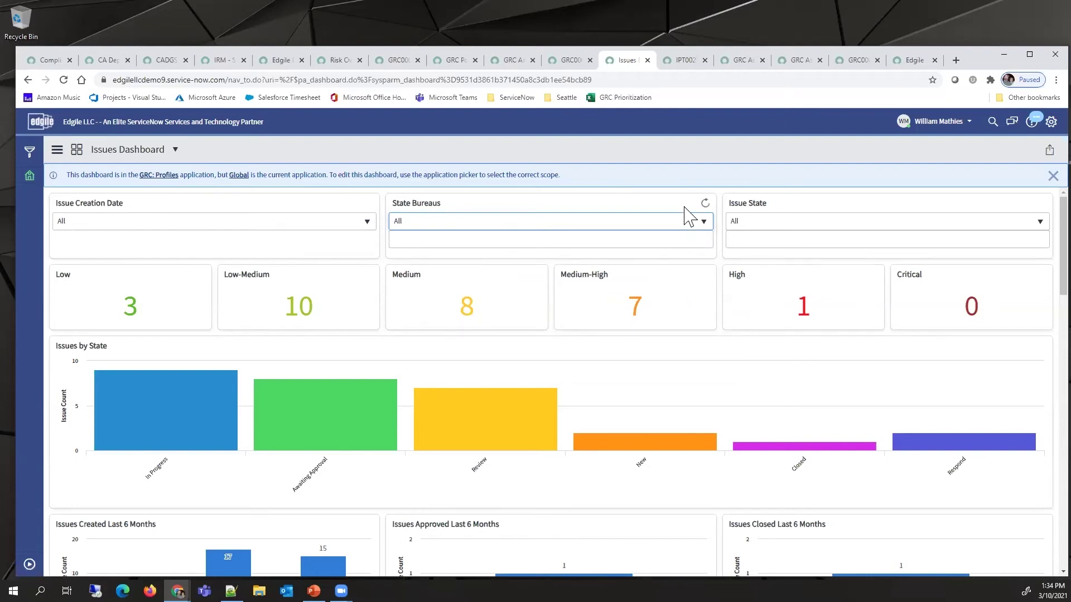
pyautogui.click(684, 61)
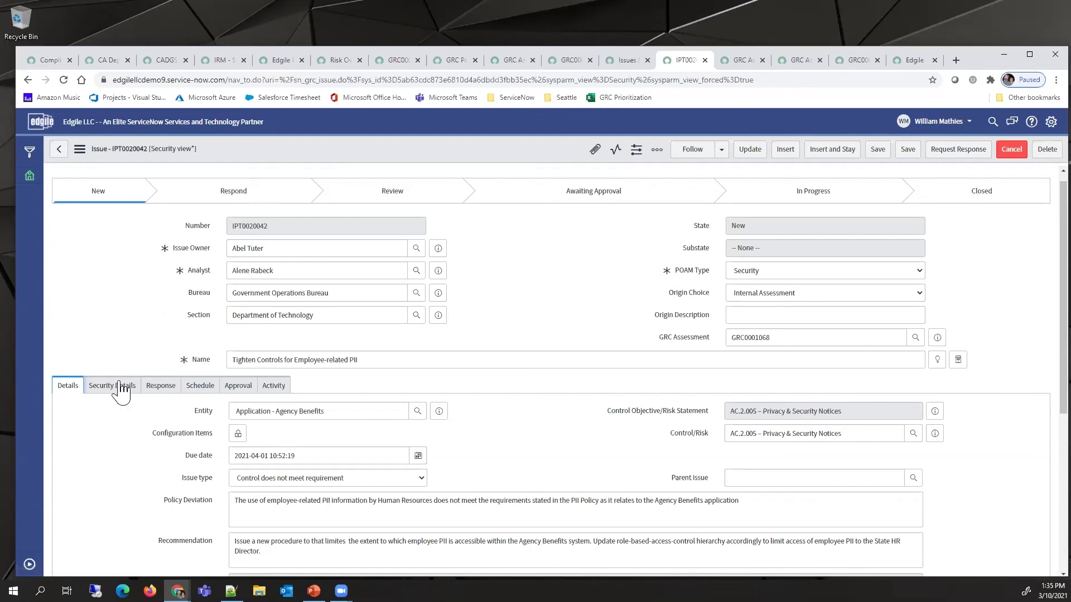
# Step: Keep IPT0020042's response as Remediate and review its tasks, Update procedure and Update Access Controls
pyautogui.click(152, 389)
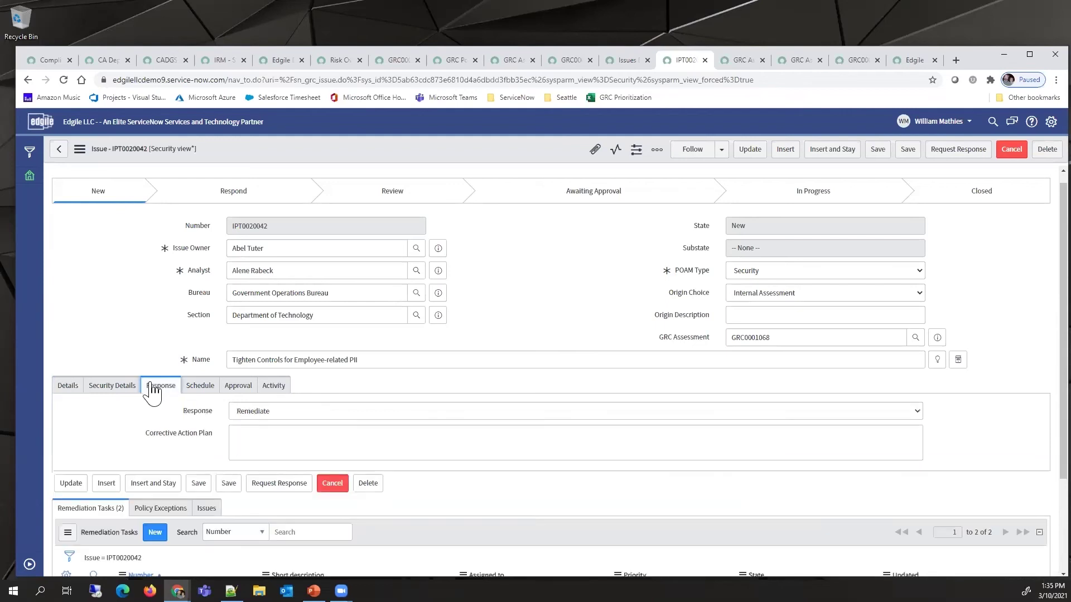
pyautogui.click(912, 416)
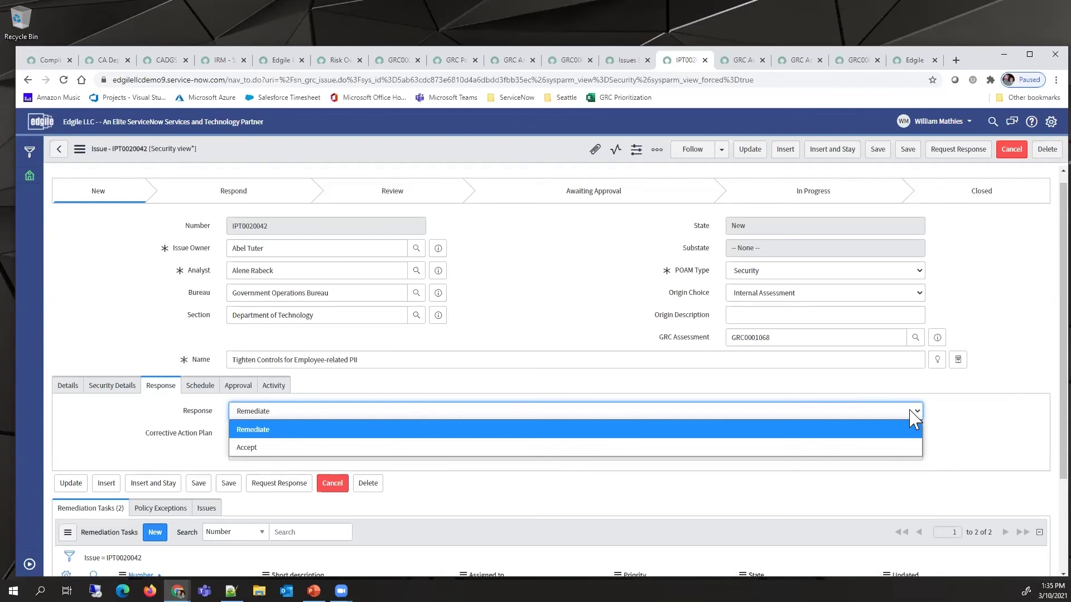
pyautogui.click(911, 412)
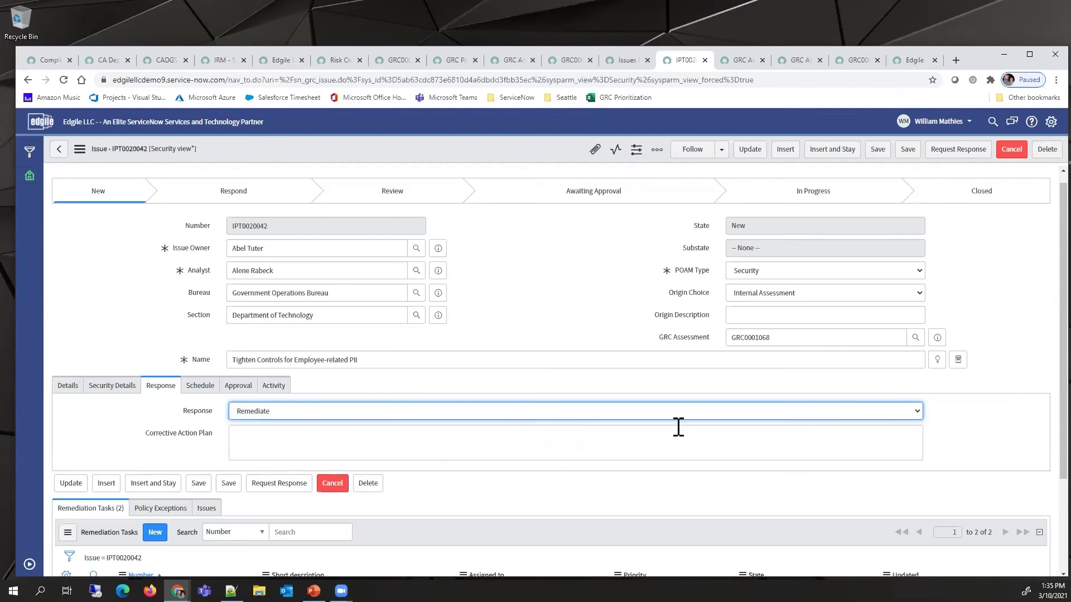
pyautogui.scroll(-1, 556, 469)
pyautogui.scroll(-1, 555, 469)
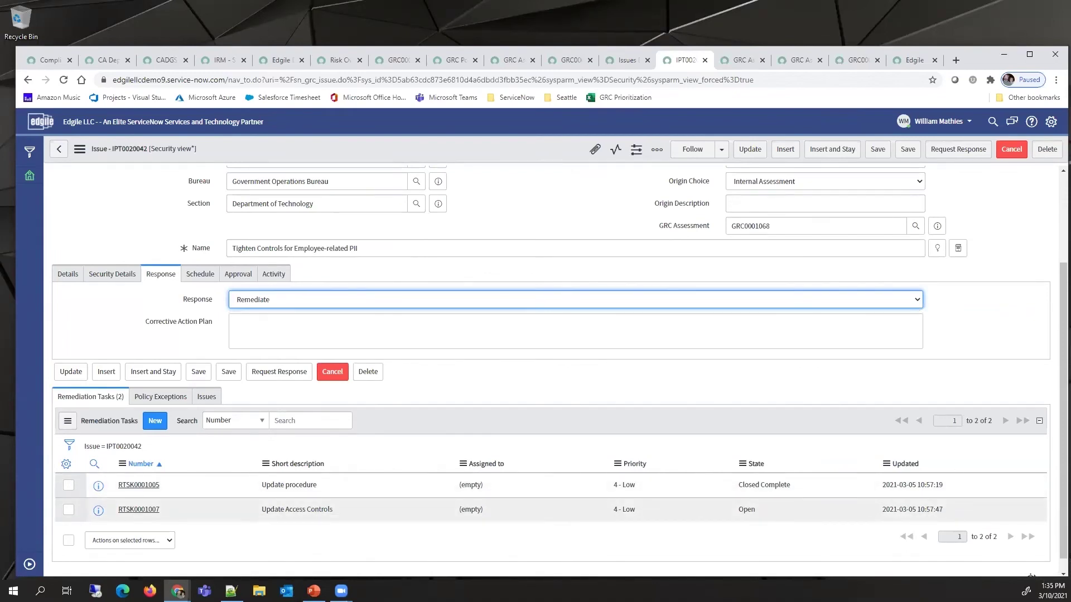
# Step: Show the Agency Benefits - Government Operations Bureau Privacy Assessment at its Privacy Threshold Assessment section
pyautogui.click(741, 60)
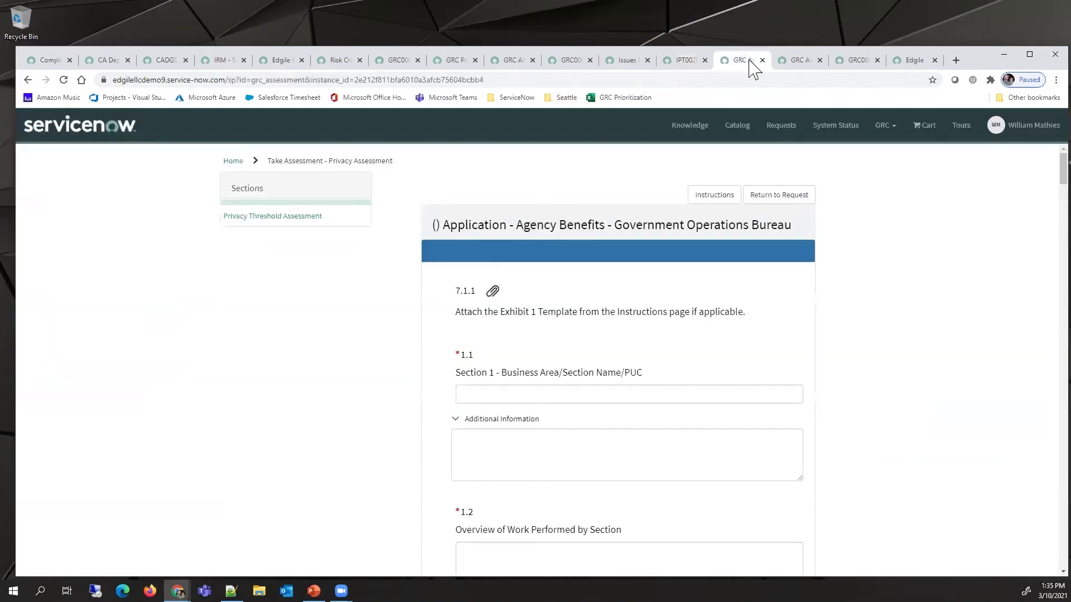
pyautogui.click(585, 170)
pyautogui.click(800, 62)
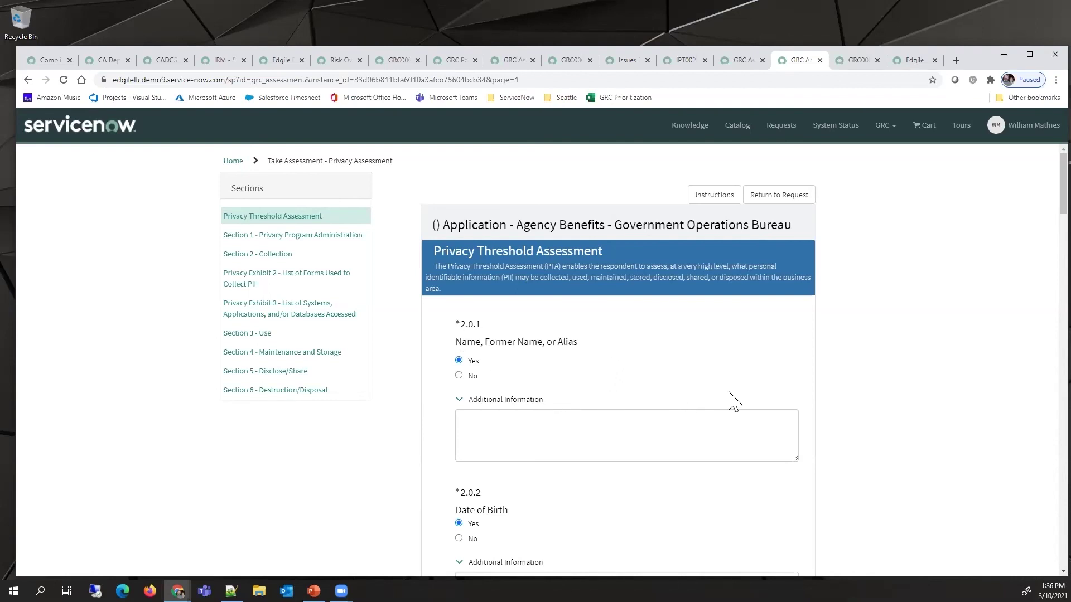
# Step: Show GRC0001071, the in-progress privacy assessment with the Full versus Truncated SSN reviewer comment
pyautogui.click(856, 60)
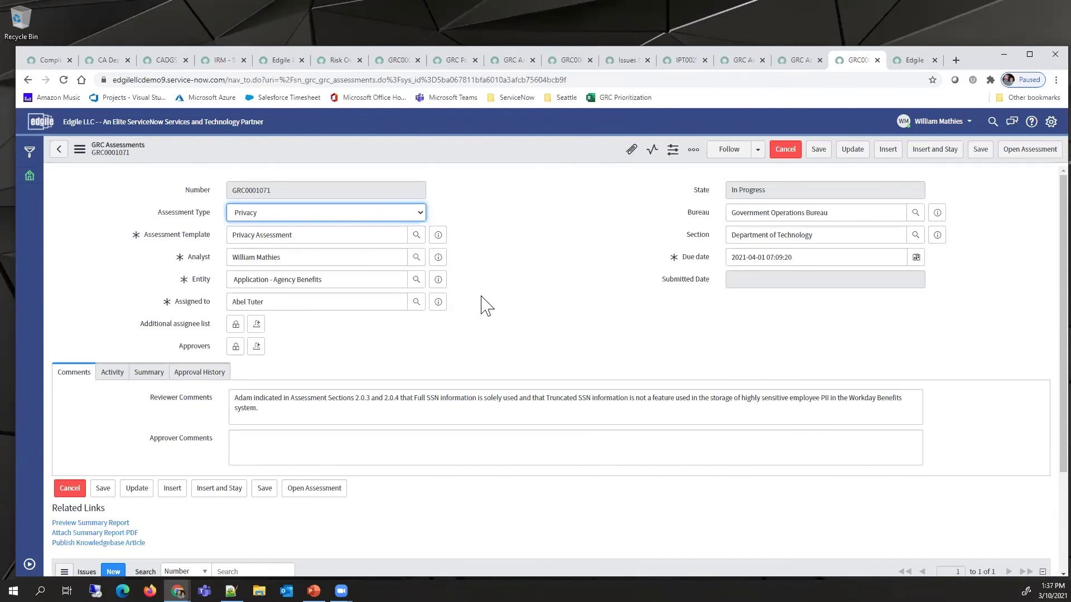
# Step: Review the Summary Report's issue 'SSN information not Truncated' and its corrective actions
pyautogui.click(909, 61)
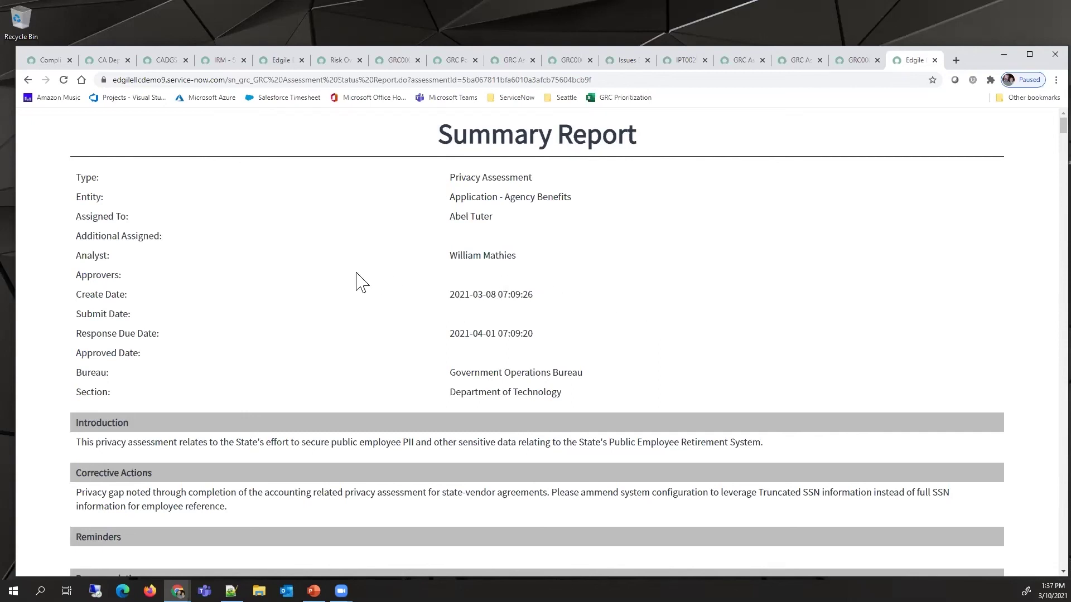
pyautogui.scroll(-4, 361, 281)
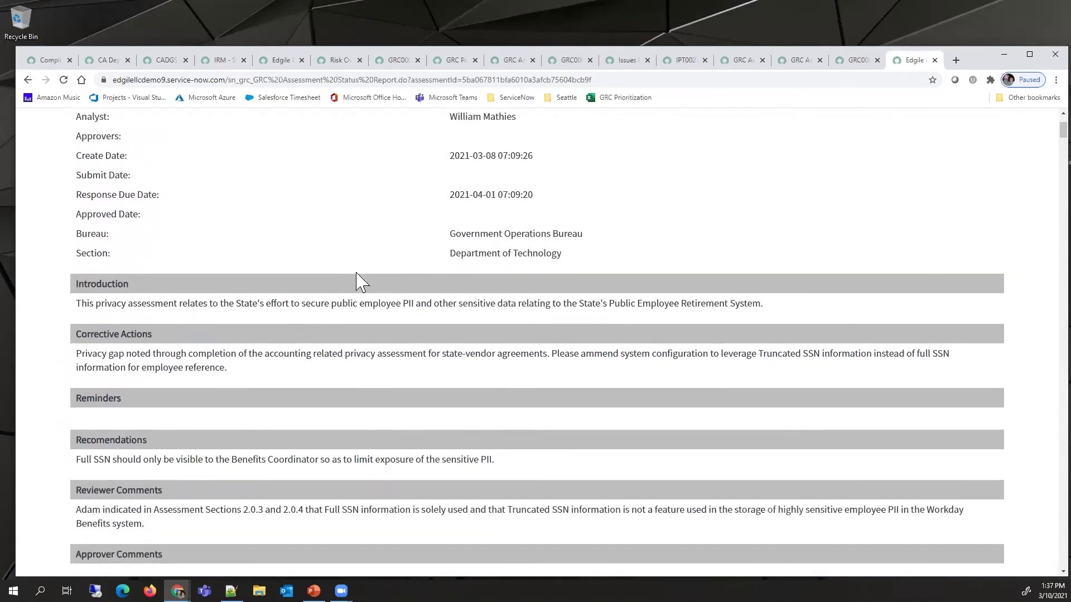
pyautogui.scroll(-3, 360, 287)
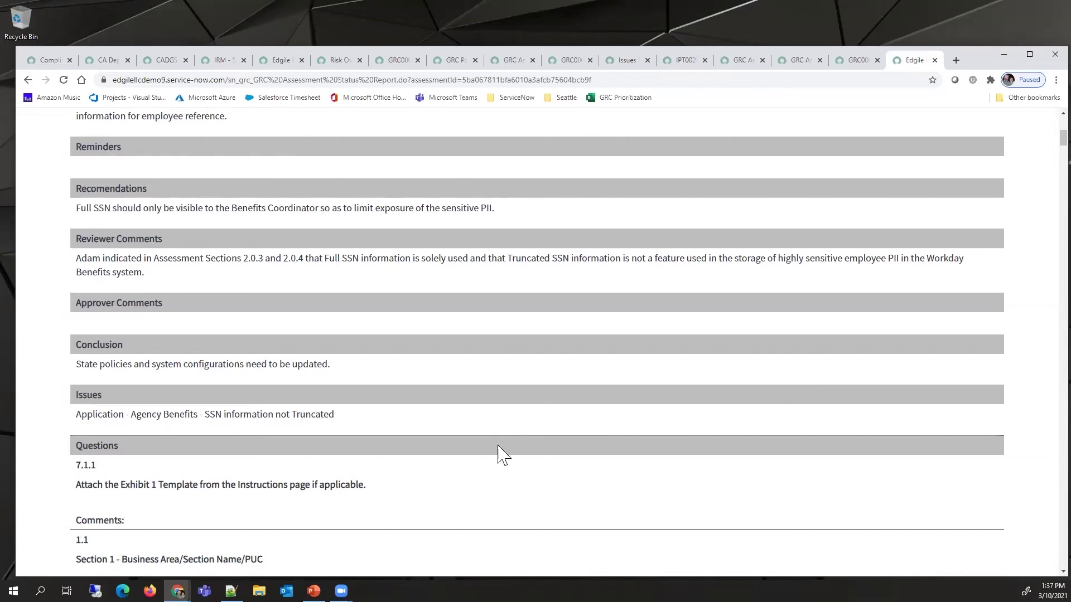
pyautogui.scroll(6, 505, 452)
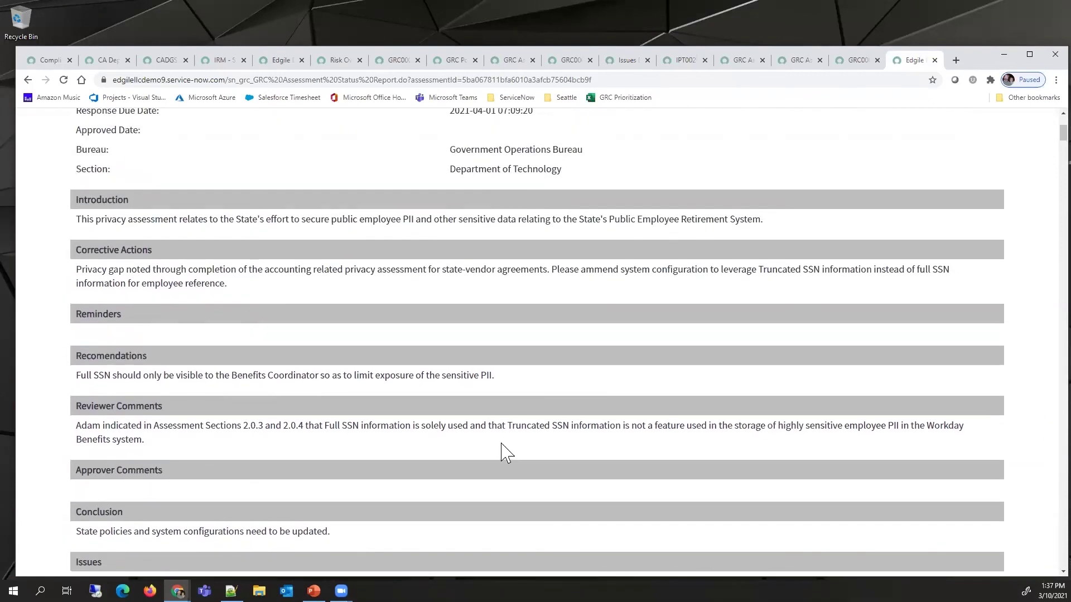
pyautogui.scroll(2, 501, 444)
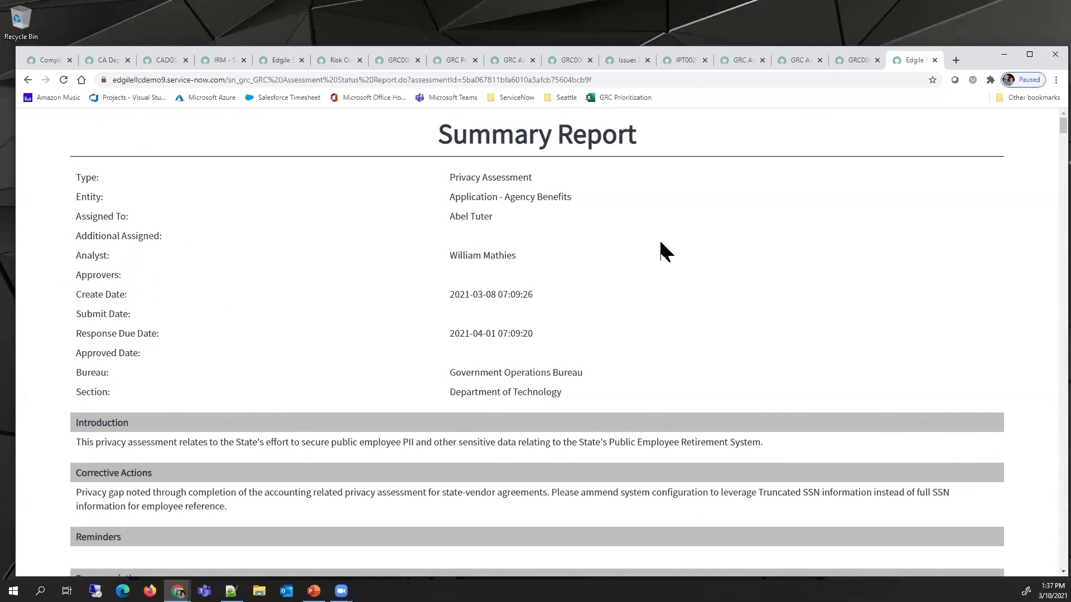